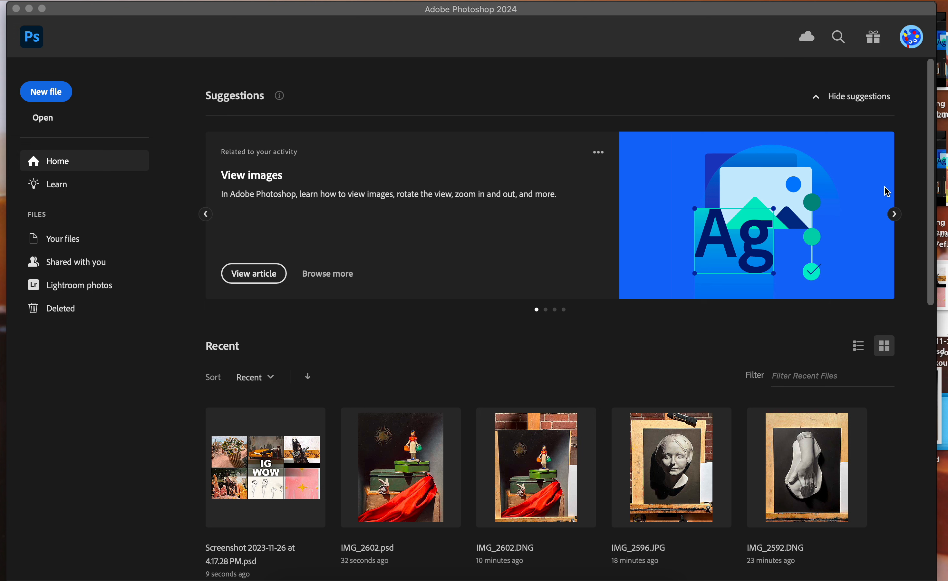
Open IMG_2592.DNG from the Downloads folder in Camera Raw
left_click(46, 114)
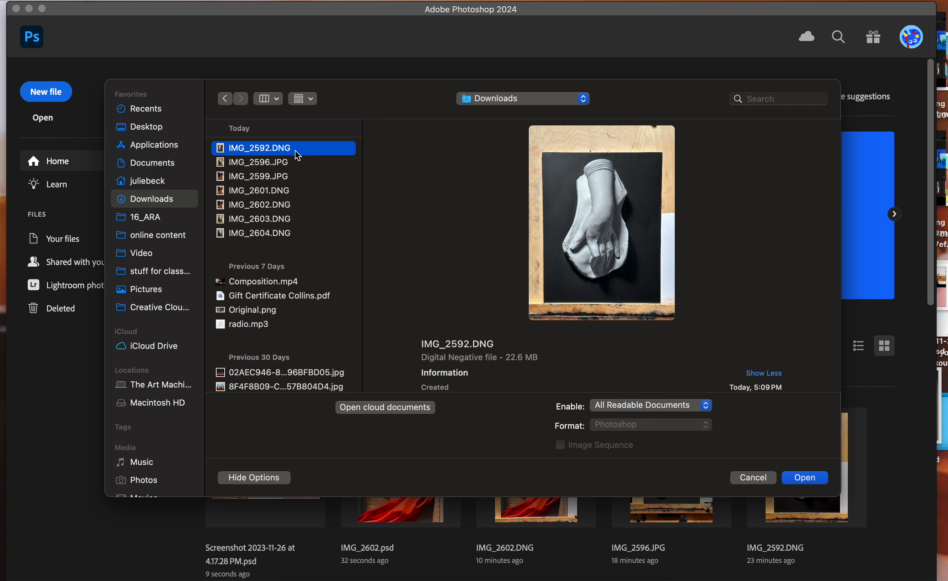
left_click(804, 478)
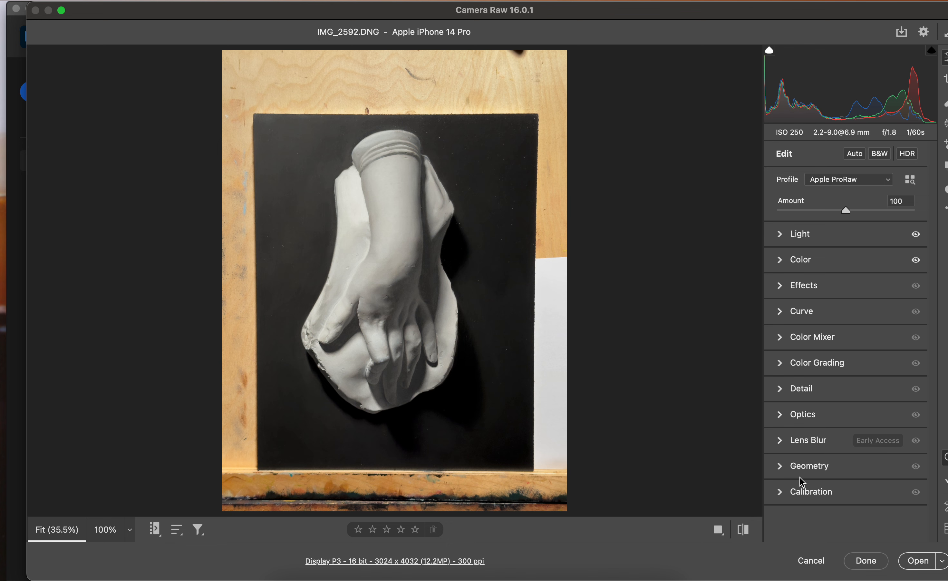
Review the white balance presets and compare the photo with and without its Color adjustments
left_click(782, 261)
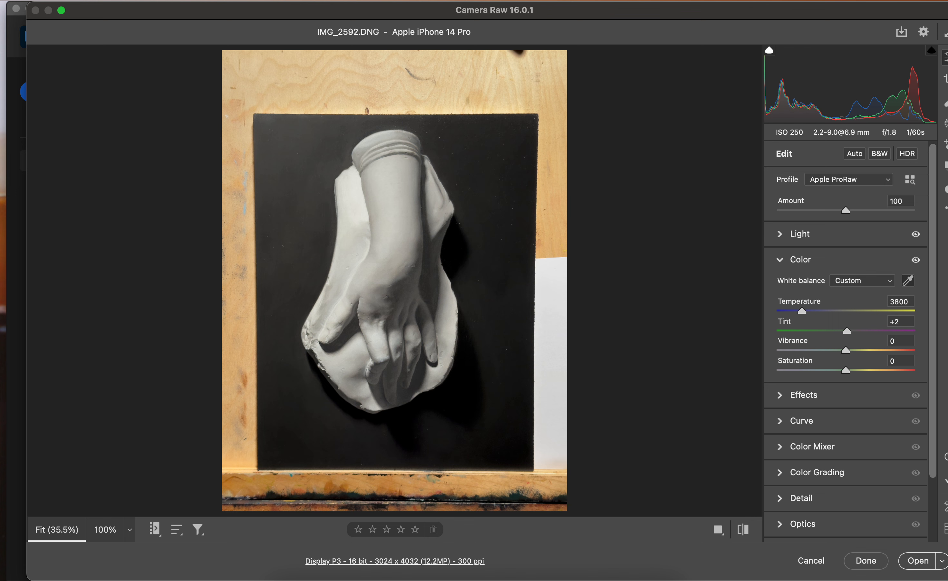
left_click(873, 281)
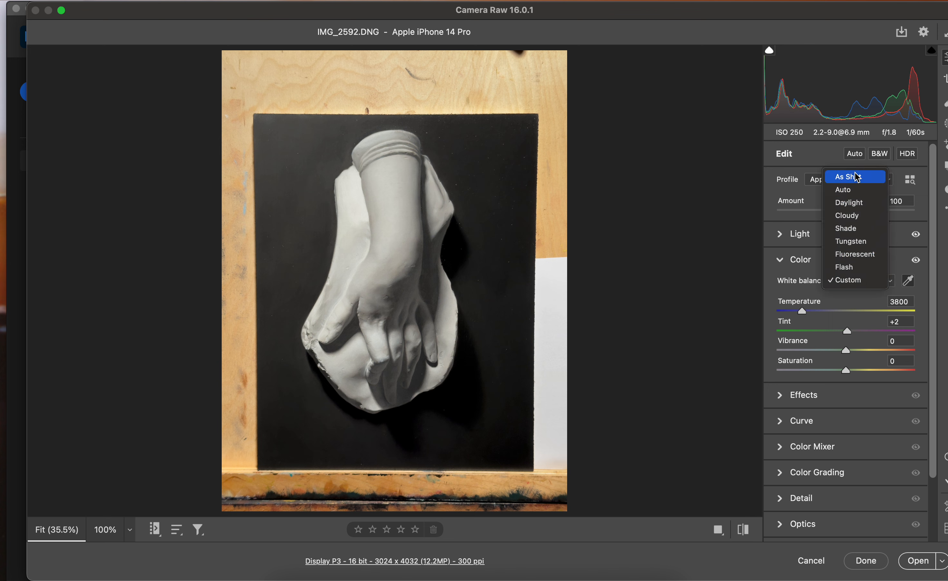
left_click(919, 263)
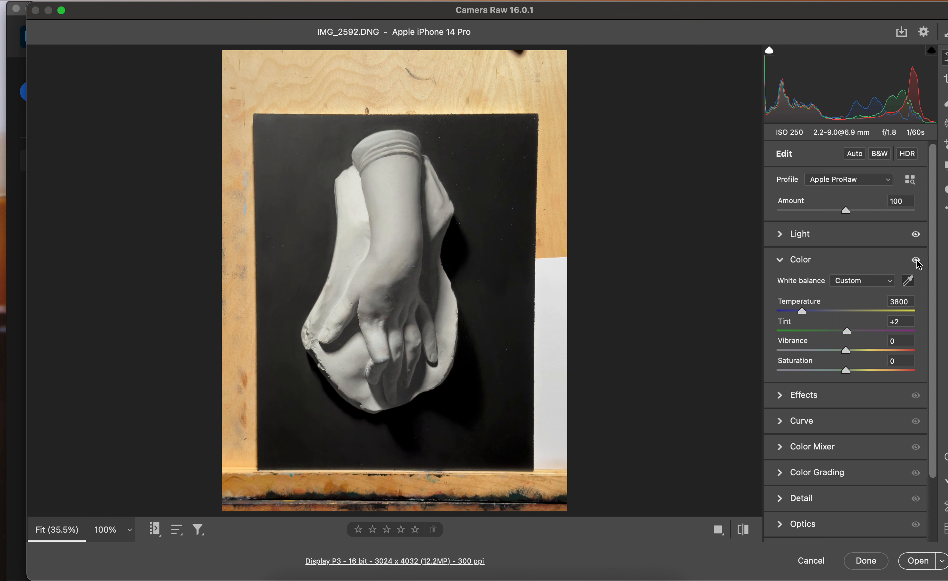
left_click(919, 264)
left_click(920, 264)
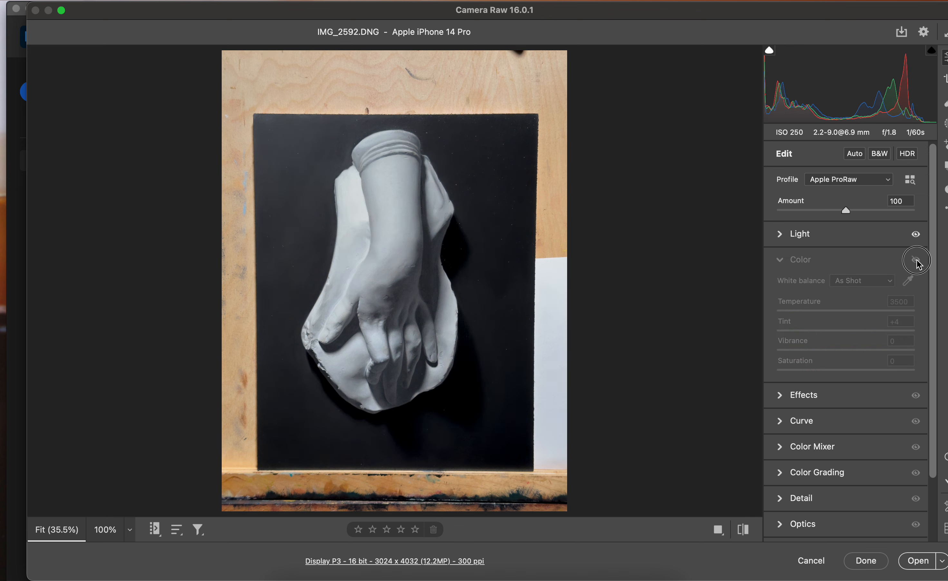
left_click(919, 263)
left_click(919, 263)
left_click(918, 263)
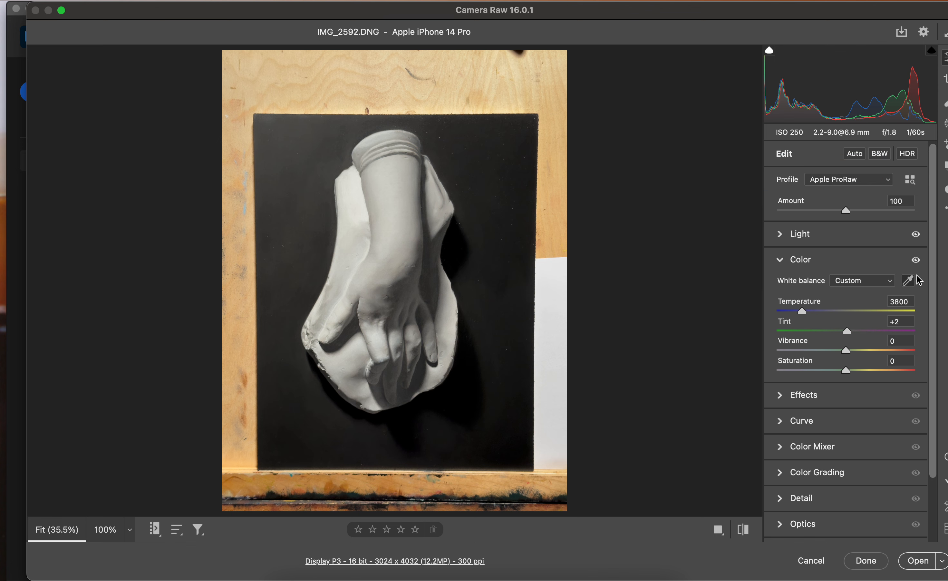
Set the white balance by sampling the pale plaster beside the wrist, after trying the wood board and the white paper
left_click(911, 283)
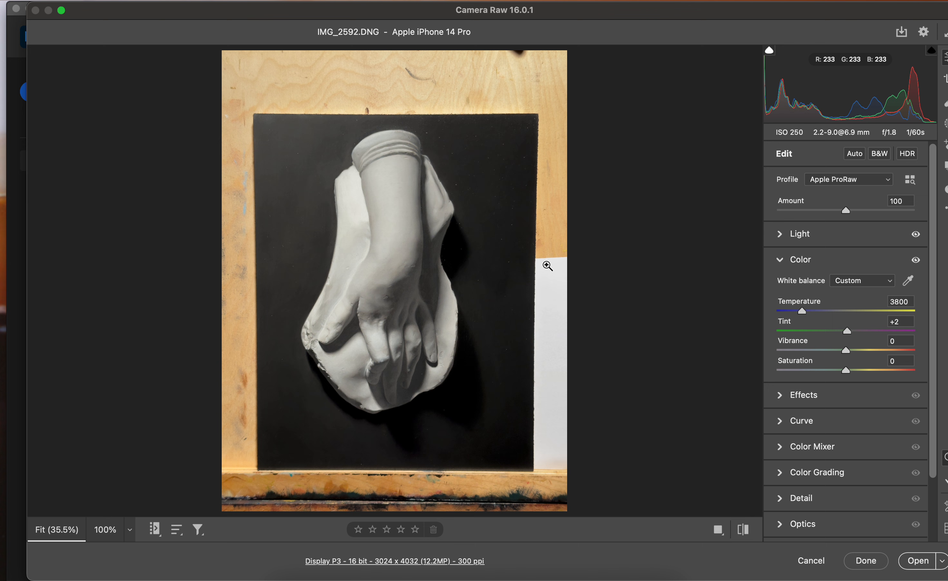
left_click(909, 280)
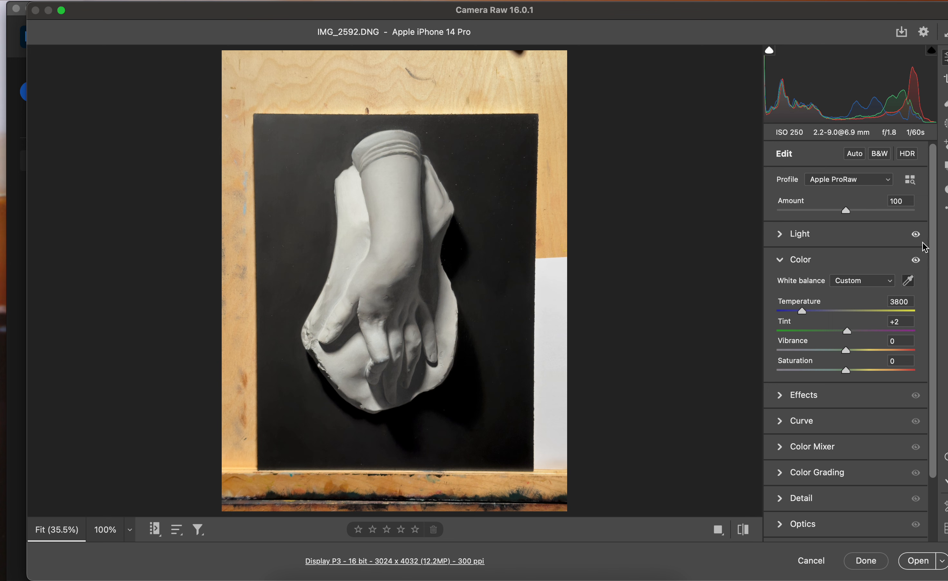
left_click(292, 89)
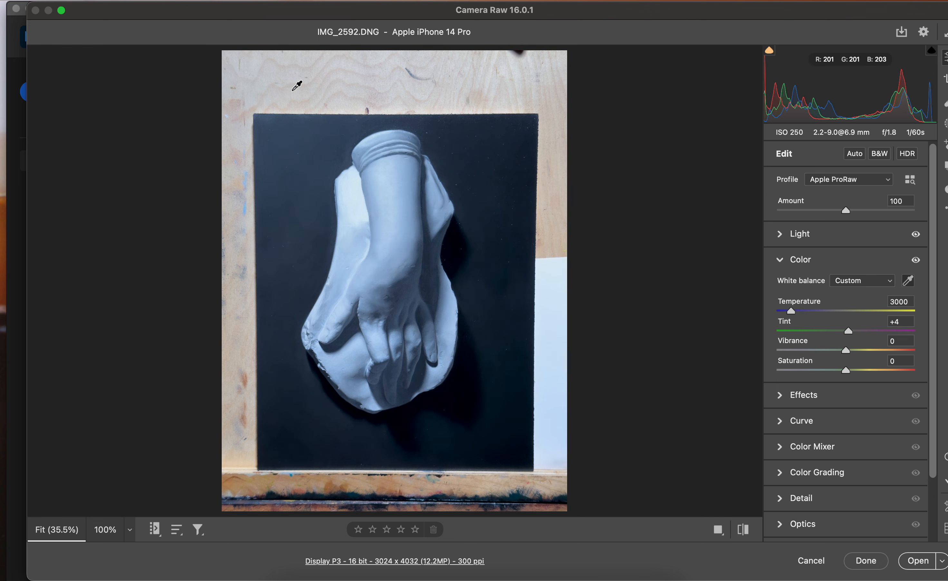
left_click(550, 264)
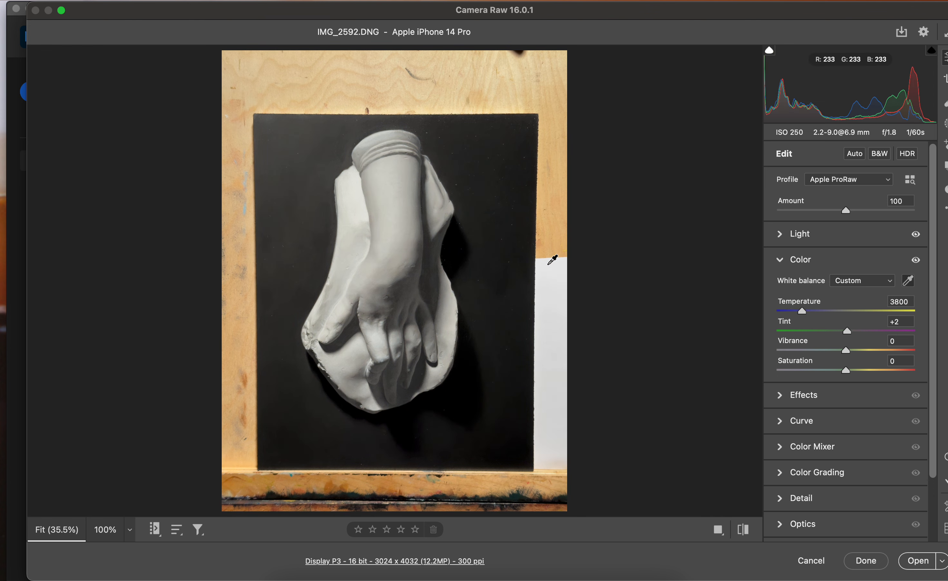
left_click(356, 180)
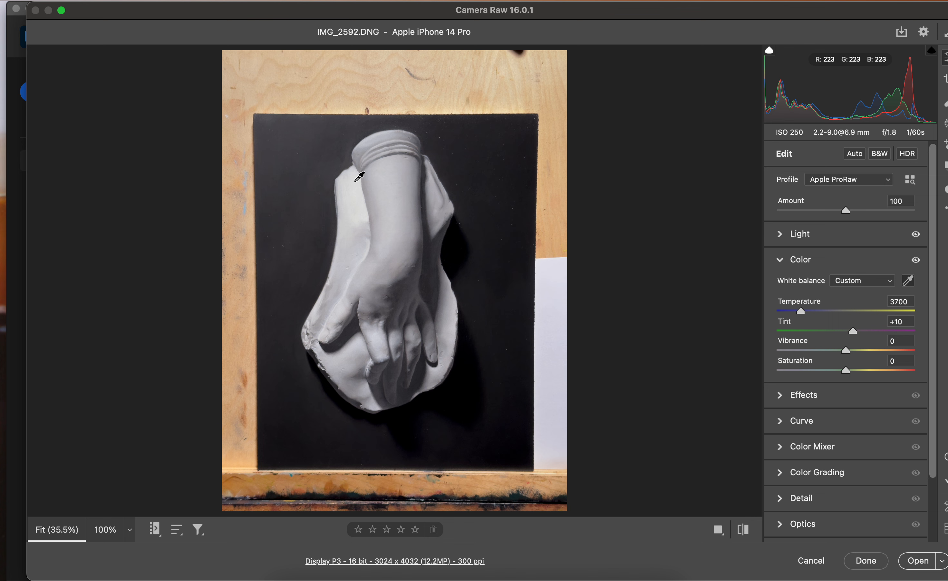
left_click(783, 261)
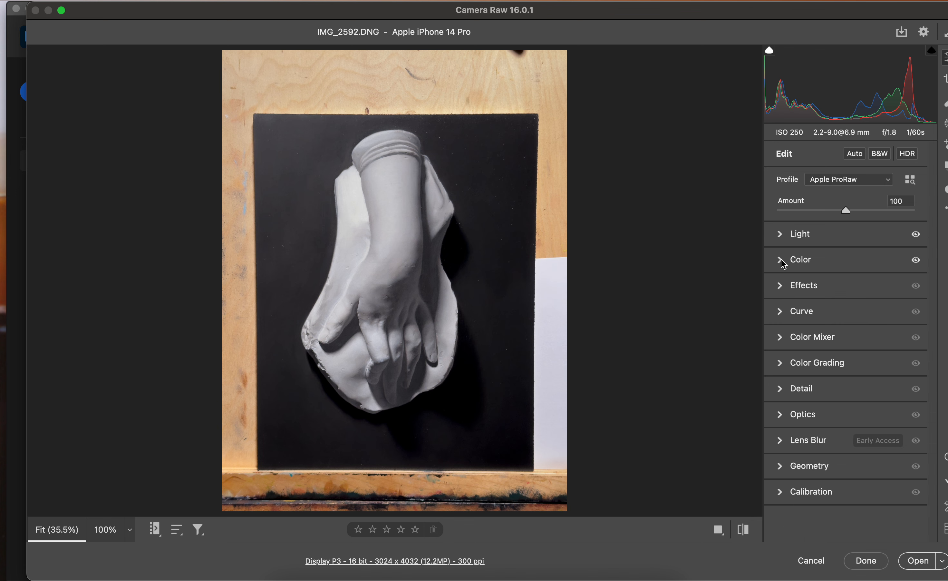
Try a strong Highlights shift and return it to 0, with Shadows at -11 and Exposure at 0.00
left_click(781, 237)
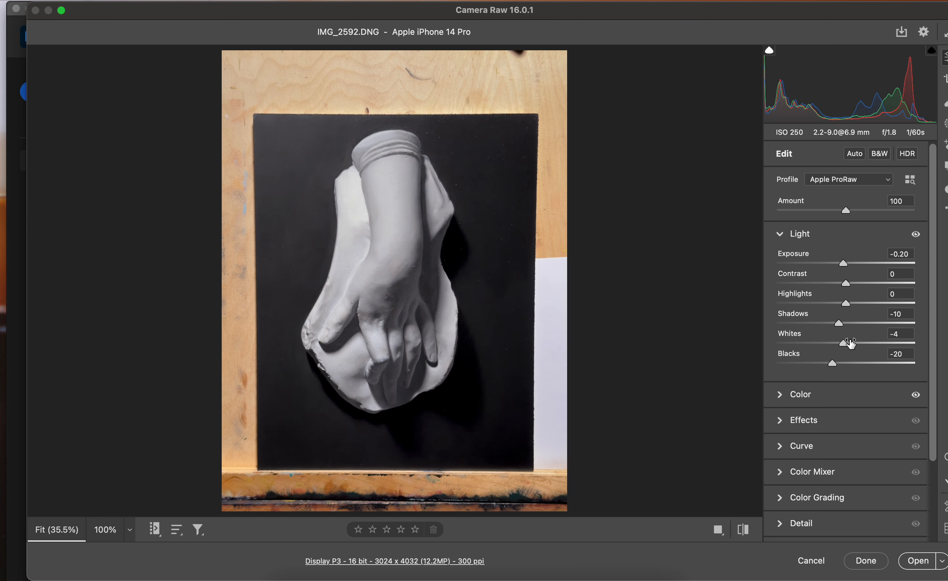
left_click(846, 302)
left_click_drag(846, 303, 907, 309)
left_click_drag(909, 310, 846, 312)
mouse_move(842, 328)
left_mouse_down()
mouse_move(833, 330)
mouse_move(894, 334)
mouse_move(837, 334)
left_mouse_up()
left_click_drag(844, 267, 847, 268)
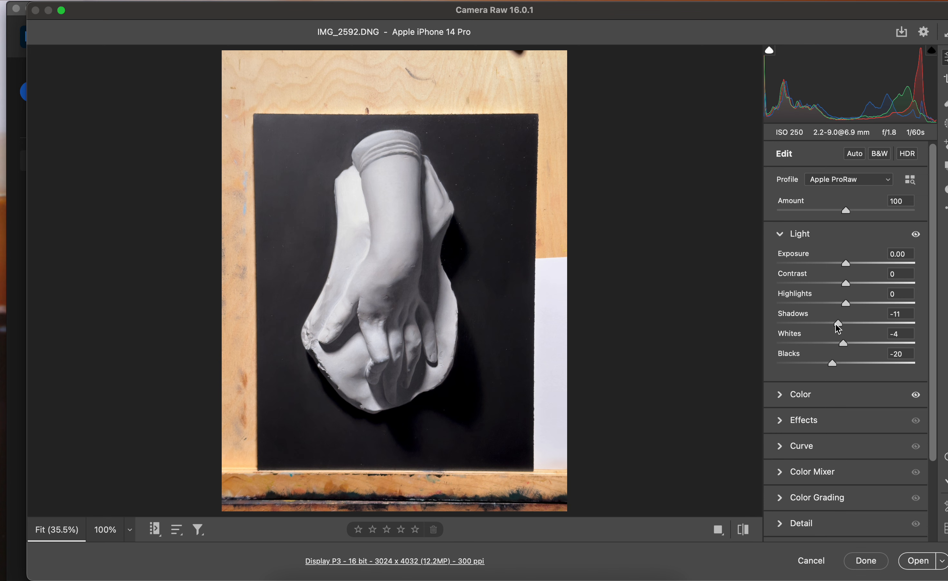
Try Highlights at +100, reduce it to +6, and set Blacks to -14
left_click_drag(848, 307, 946, 314)
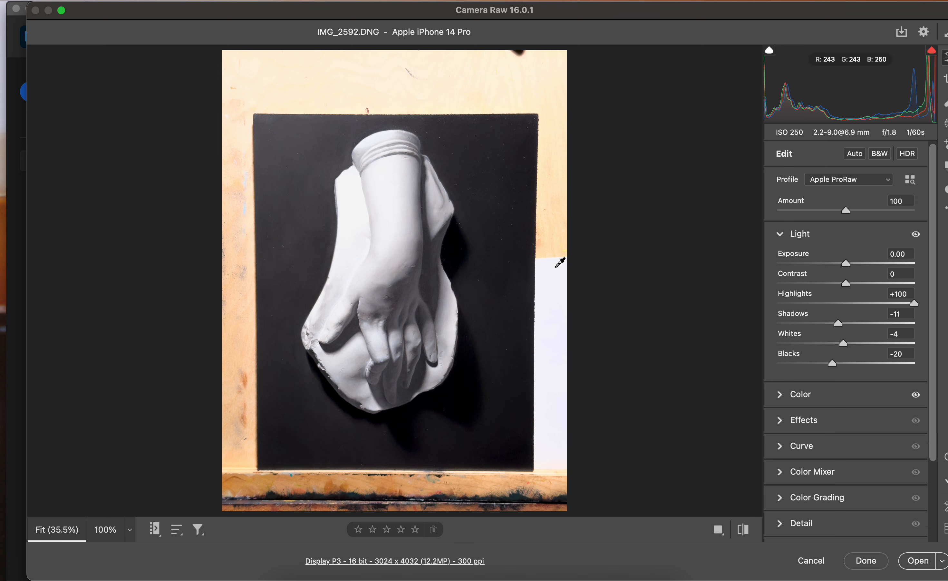
left_click_drag(914, 304, 859, 318)
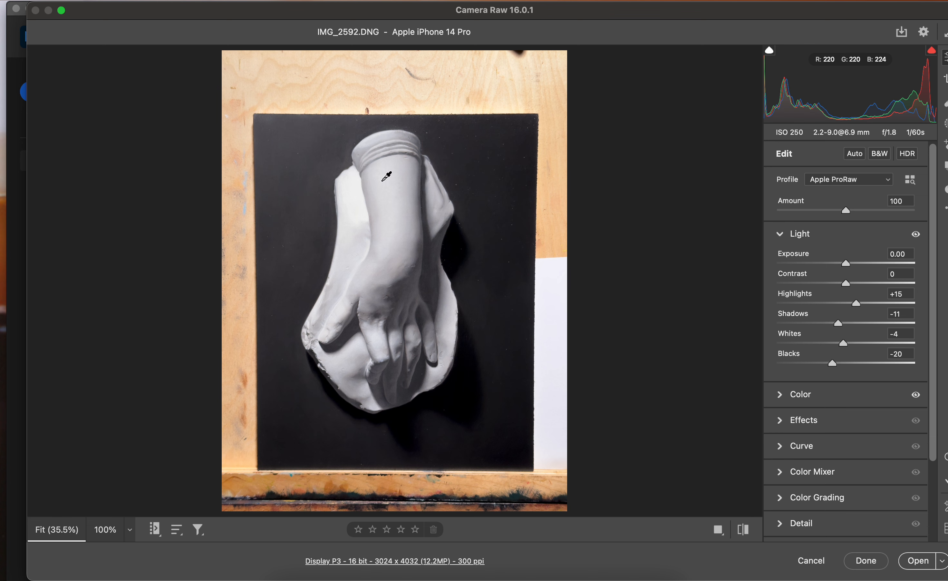
left_click_drag(860, 309, 850, 307)
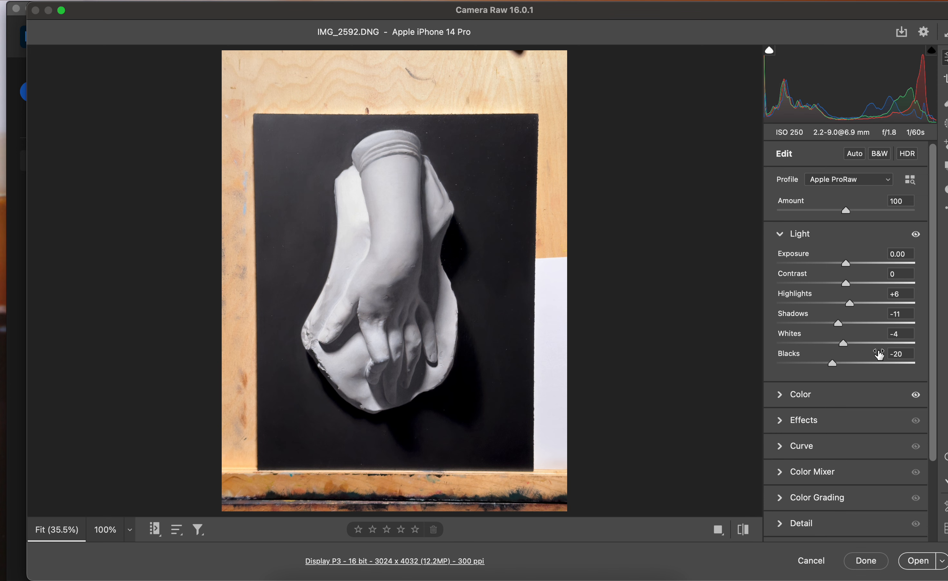
mouse_move(832, 364)
left_mouse_down()
mouse_move(849, 364)
mouse_move(814, 370)
mouse_move(838, 371)
left_mouse_up()
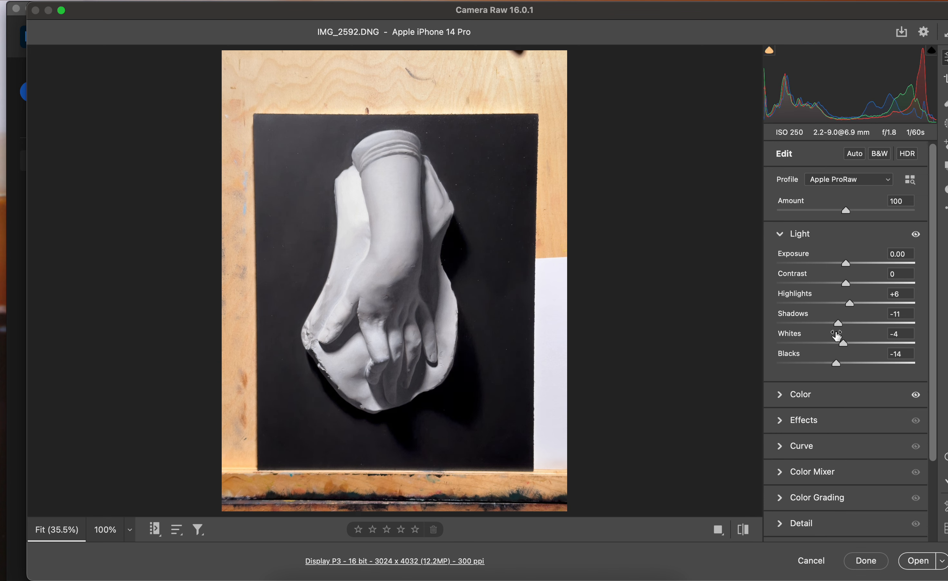
Try raising Contrast to +31 and return it to 0
mouse_move(838, 323)
left_mouse_down()
mouse_move(829, 324)
mouse_move(839, 327)
left_mouse_up()
left_click_drag(846, 283, 871, 289)
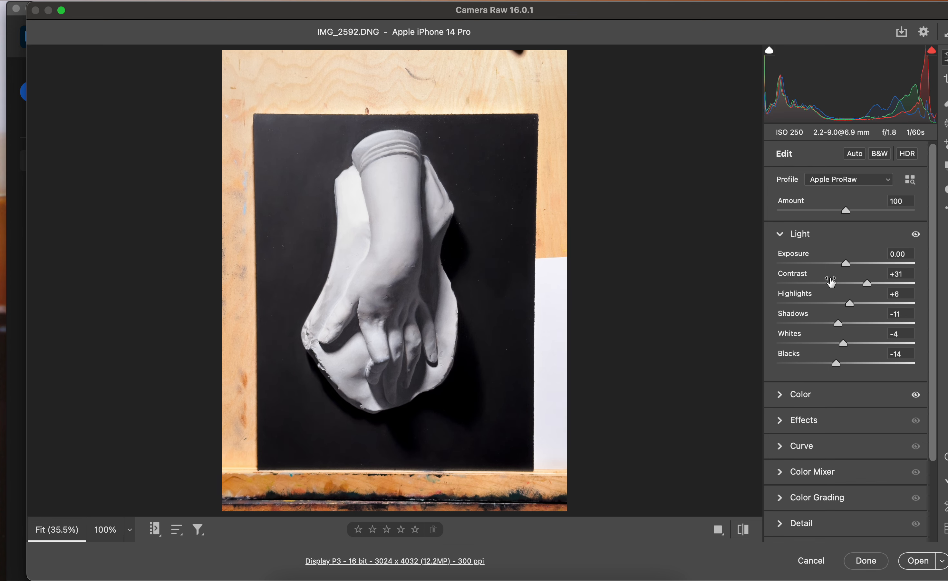
left_click_drag(868, 288, 846, 300)
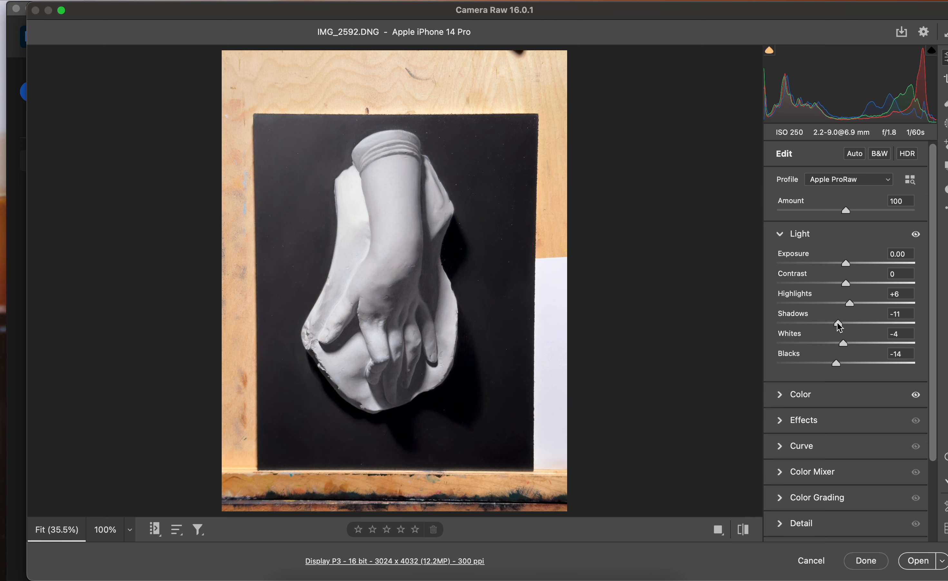
Set Shadows to -4 and lower Exposure to -0.65
left_click_drag(838, 324, 836, 325)
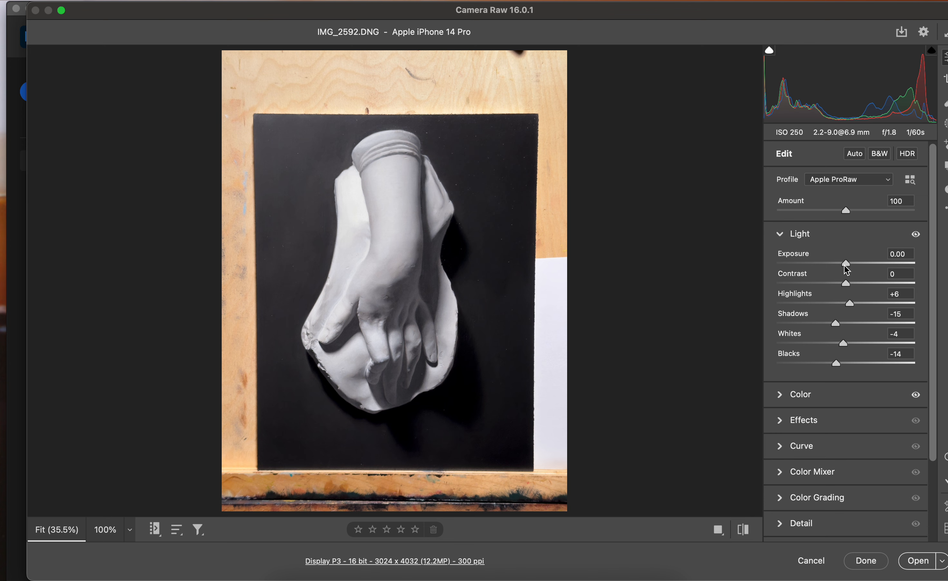
left_click_drag(847, 269, 844, 270)
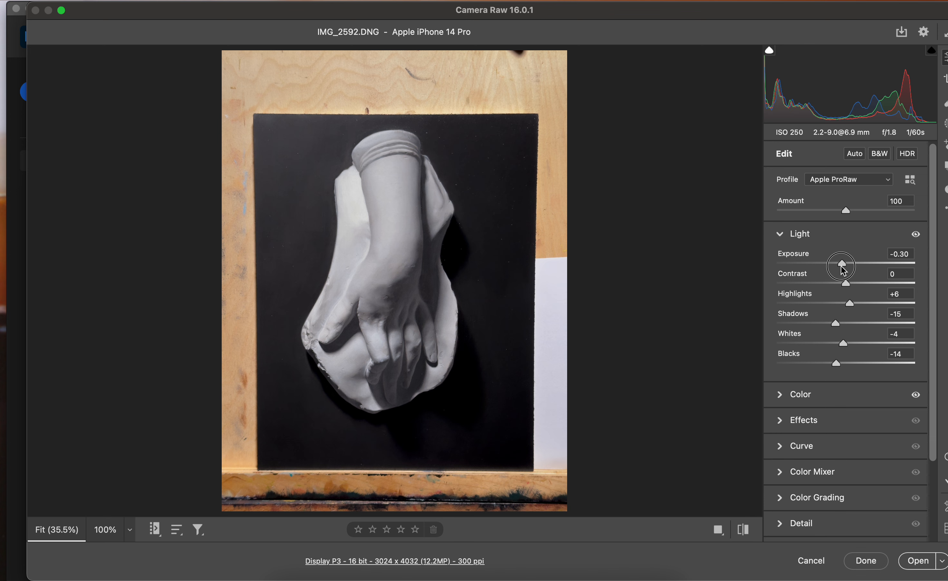
left_click_drag(844, 270, 844, 271)
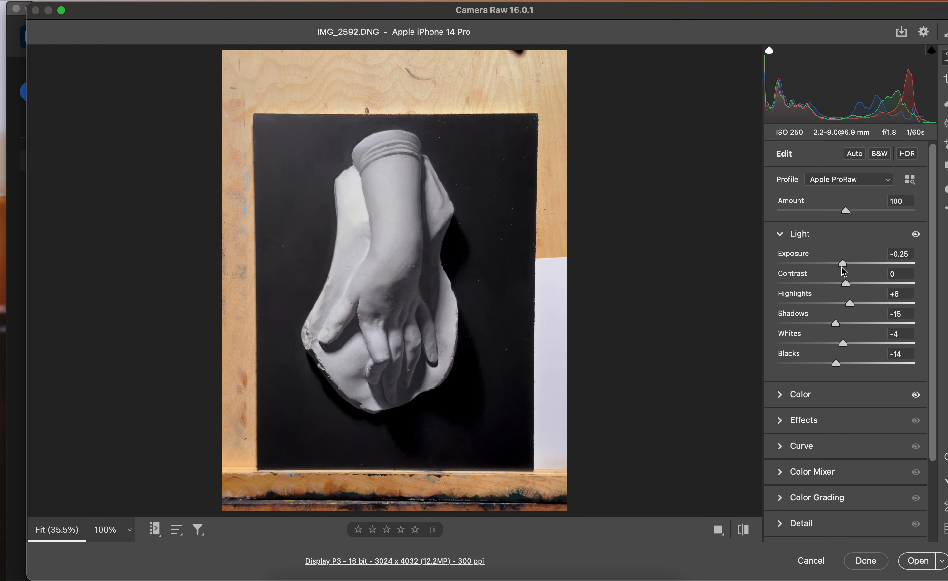
left_click_drag(838, 327, 845, 326)
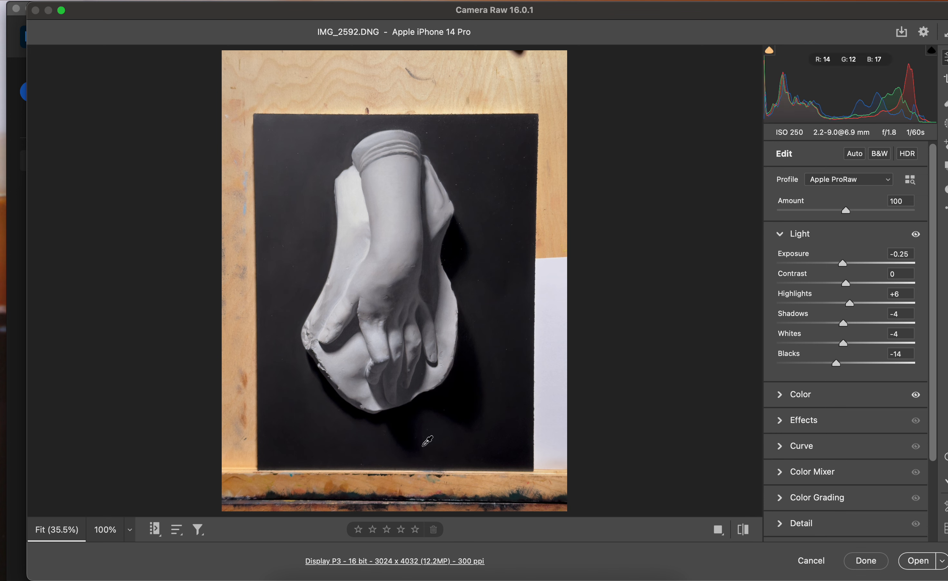
key("F2")
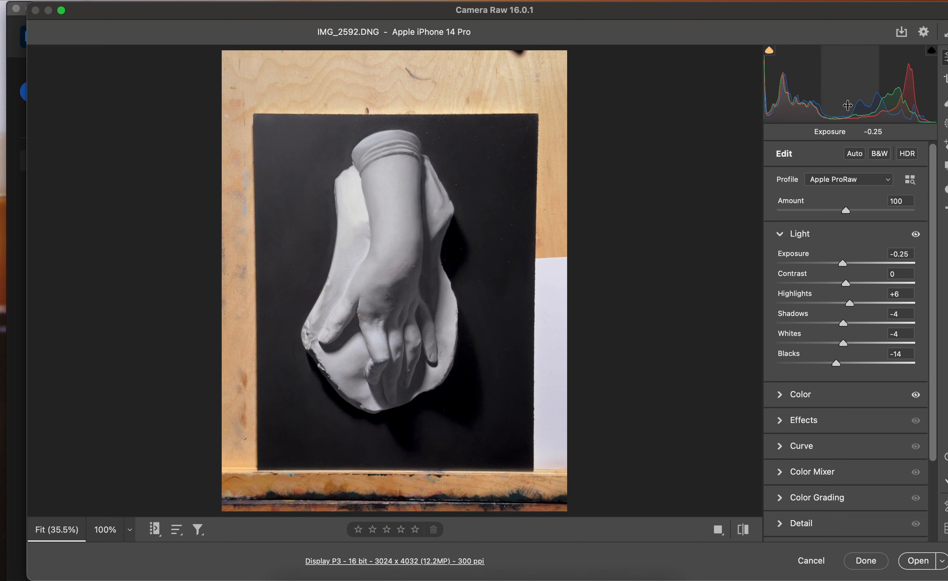
left_click_drag(845, 104, 819, 118)
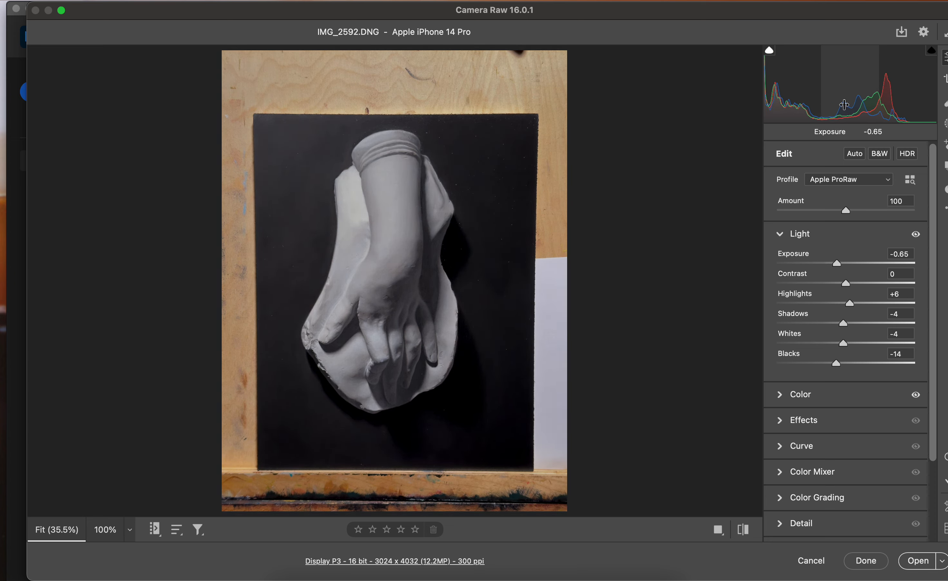
Raise Highlights to about +32 and Whites to +25 to brighten the light areas
left_click_drag(850, 303, 864, 304)
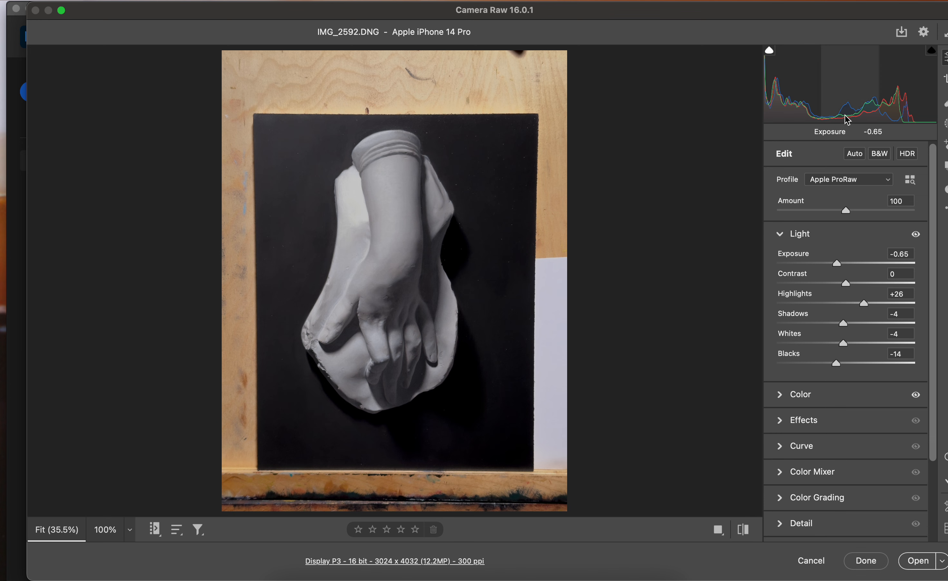
left_click(845, 345)
mouse_move(848, 347)
left_mouse_down()
mouse_move(870, 348)
mouse_move(856, 348)
left_mouse_up()
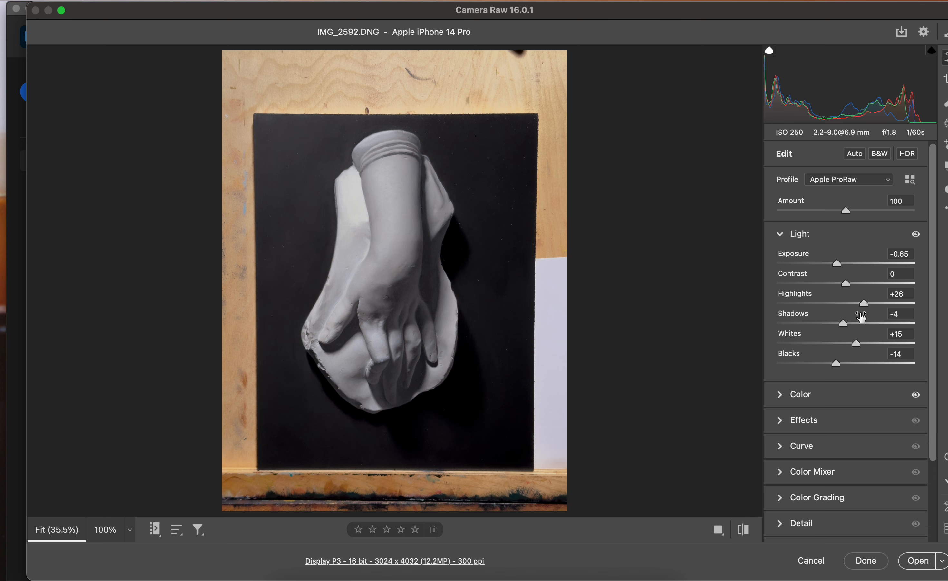
mouse_move(866, 308)
left_mouse_down()
mouse_move(882, 308)
mouse_move(869, 308)
left_mouse_up()
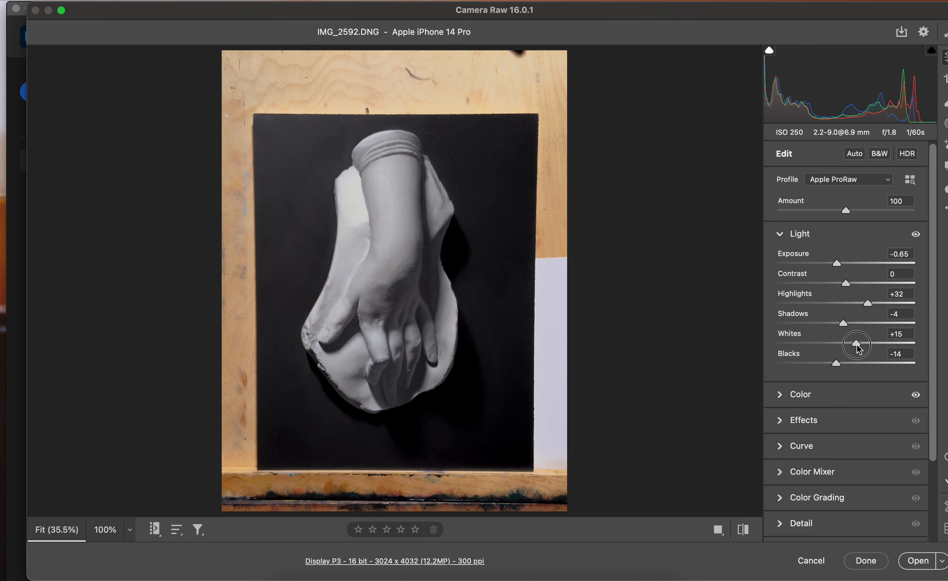
left_click_drag(859, 349, 865, 349)
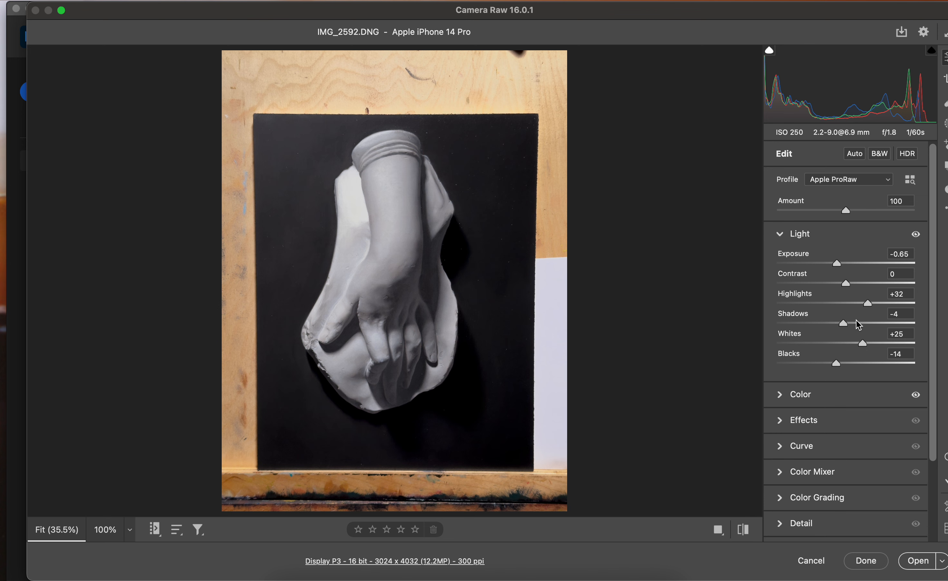
left_click_drag(871, 312, 871, 312)
Open the adjusted photo in Photoshop and crop it to just outside the edges of the black painted panel
left_click(918, 560)
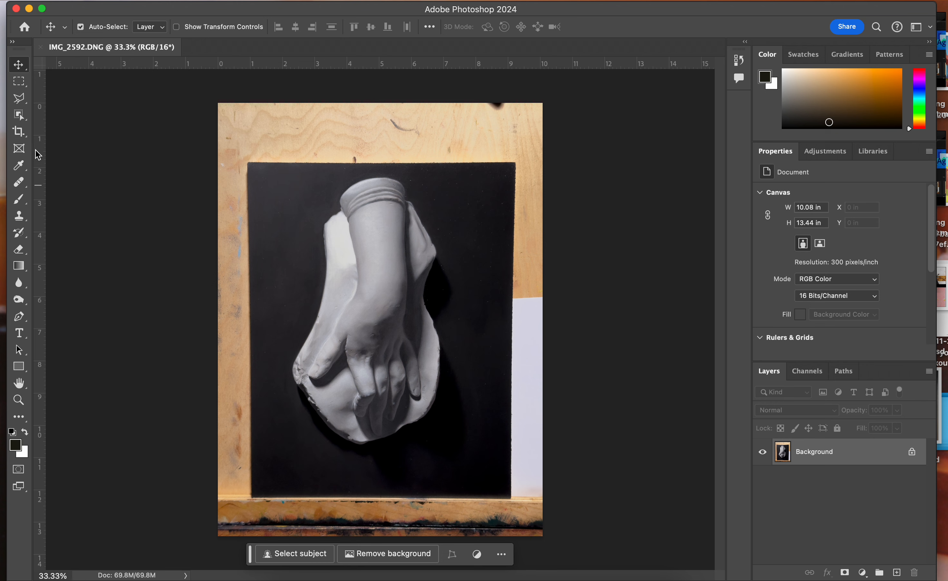
left_click(19, 129)
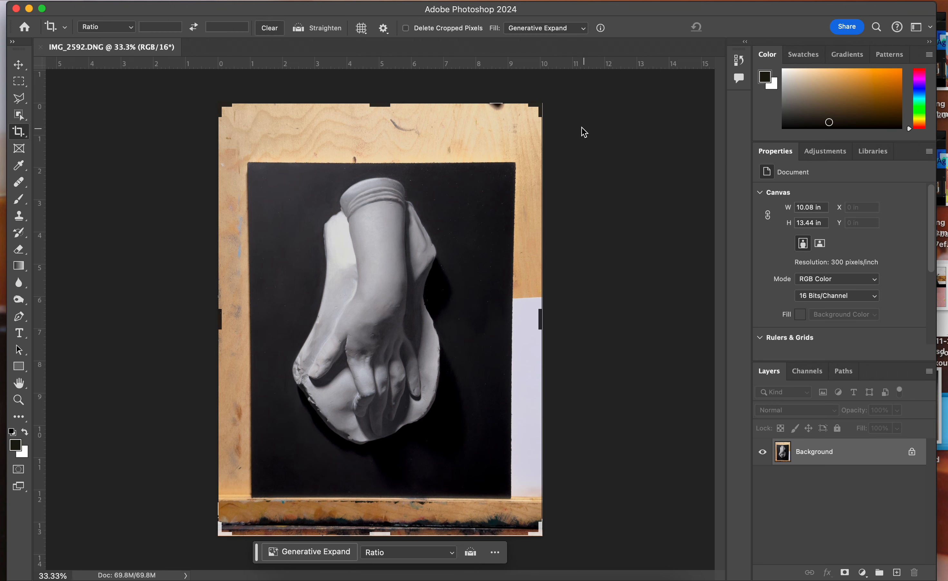
left_click_drag(542, 106, 531, 133)
left_click_drag(231, 505, 244, 491)
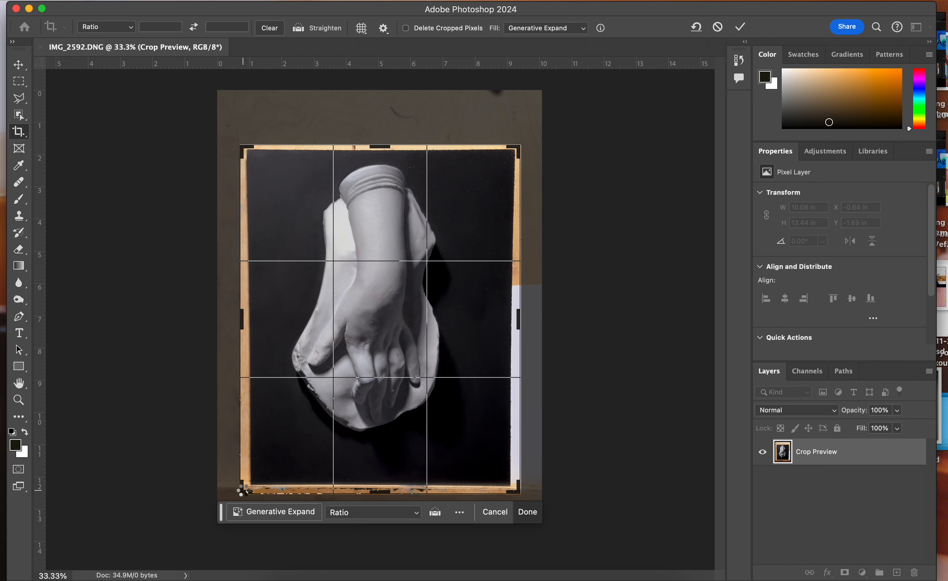
key("Return")
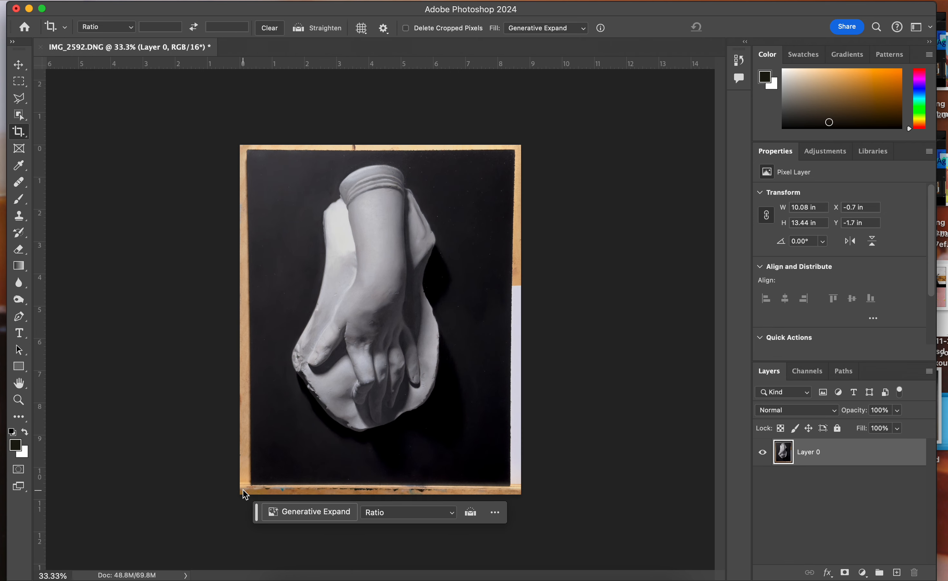
Distort the photo layer by pulling its two lower corners slightly outward so the painted panel's edges run square
left_click(18, 64)
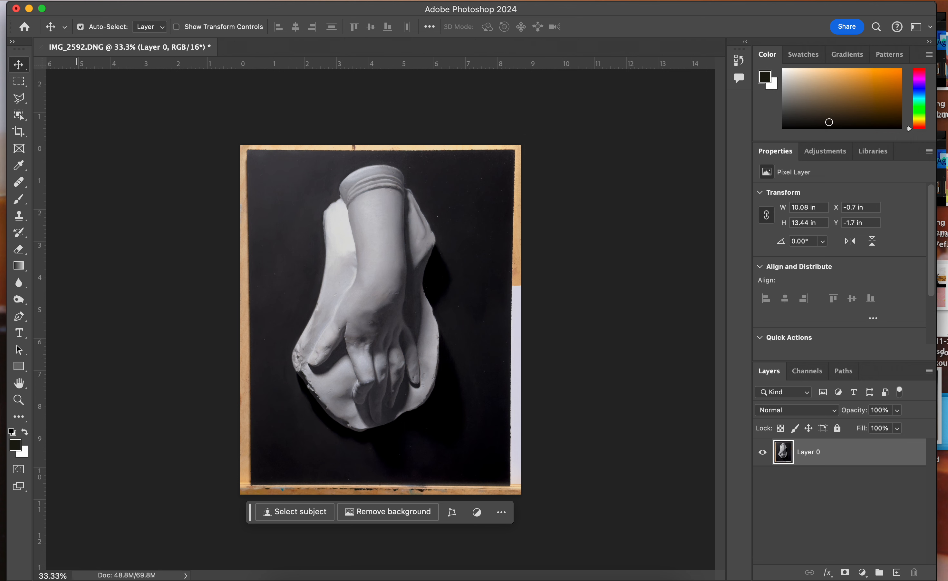
left_click(110, 186)
left_click(143, 3)
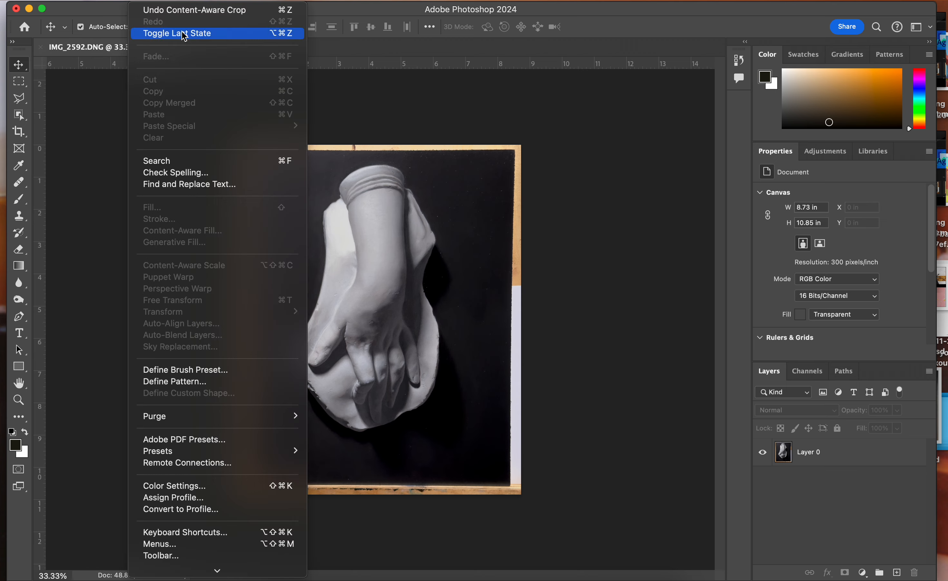
left_click(138, 1)
left_click(849, 451)
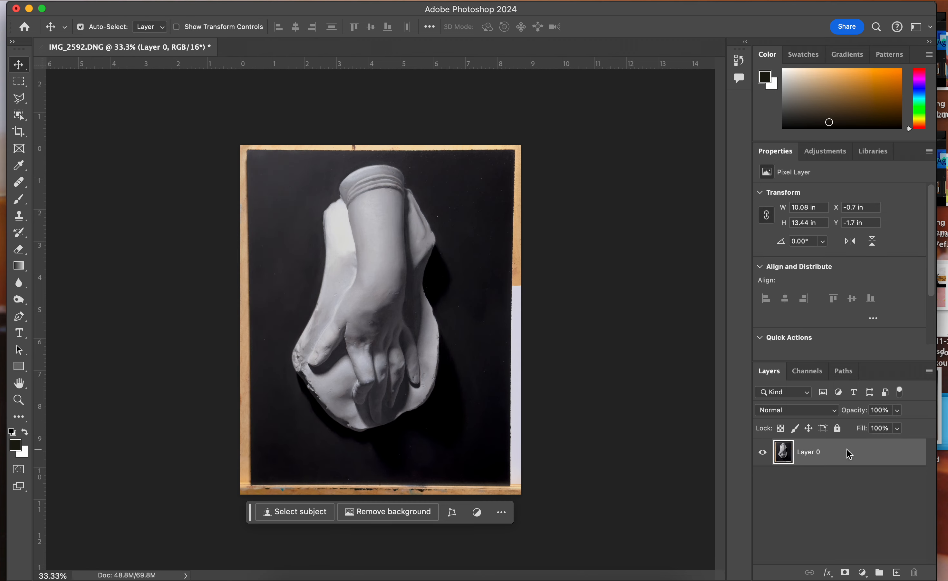
left_click(144, 2)
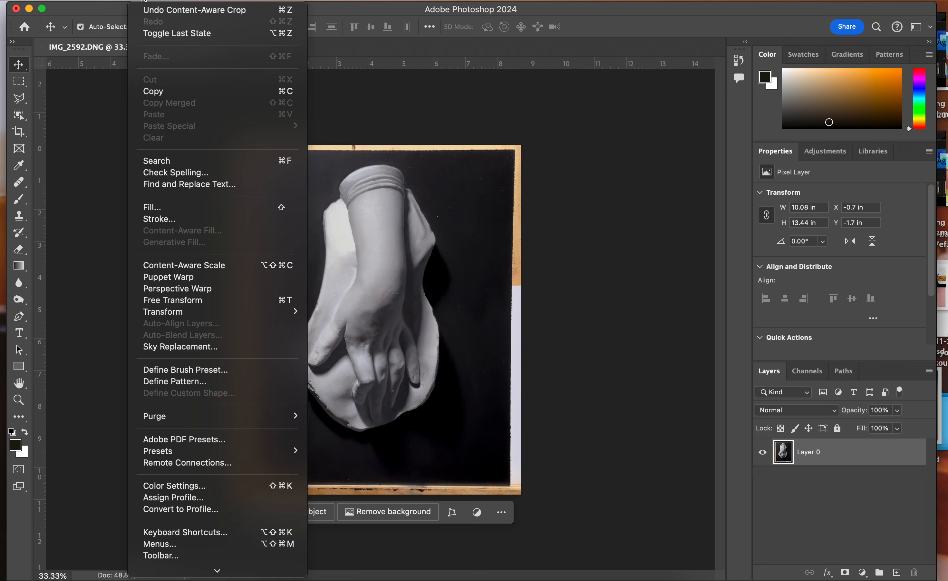
mouse_move(195, 315)
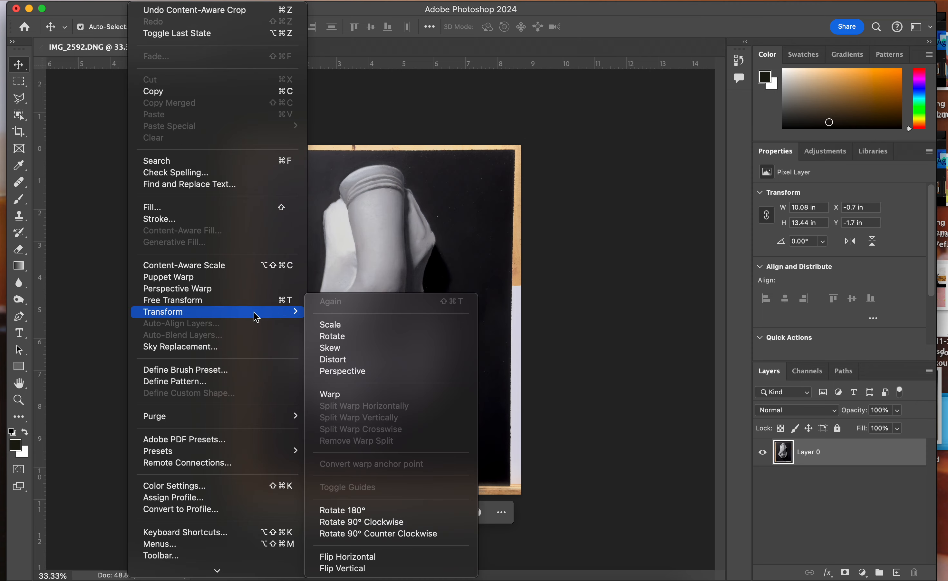
left_click(334, 360)
left_click_drag(543, 522, 551, 530)
left_click_drag(218, 523, 212, 535)
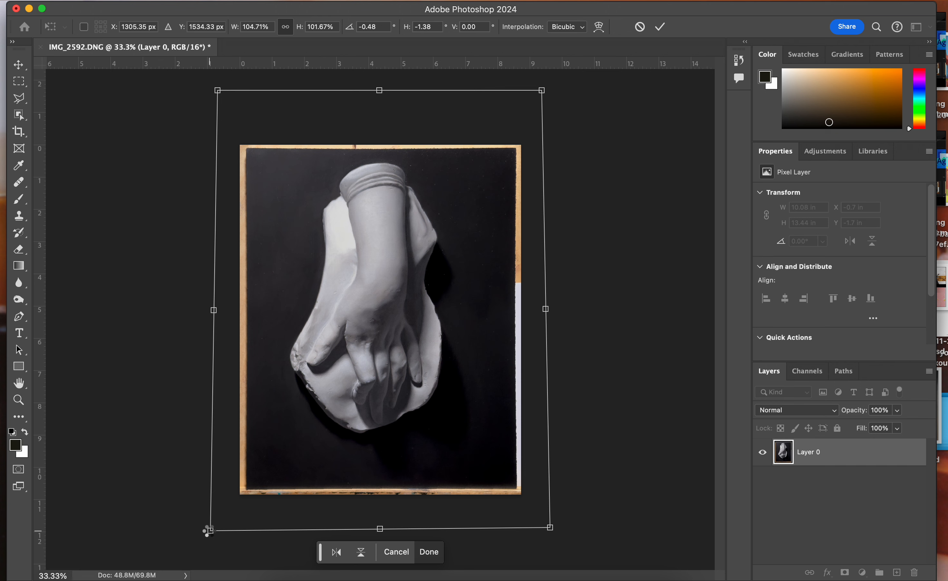
key("Return")
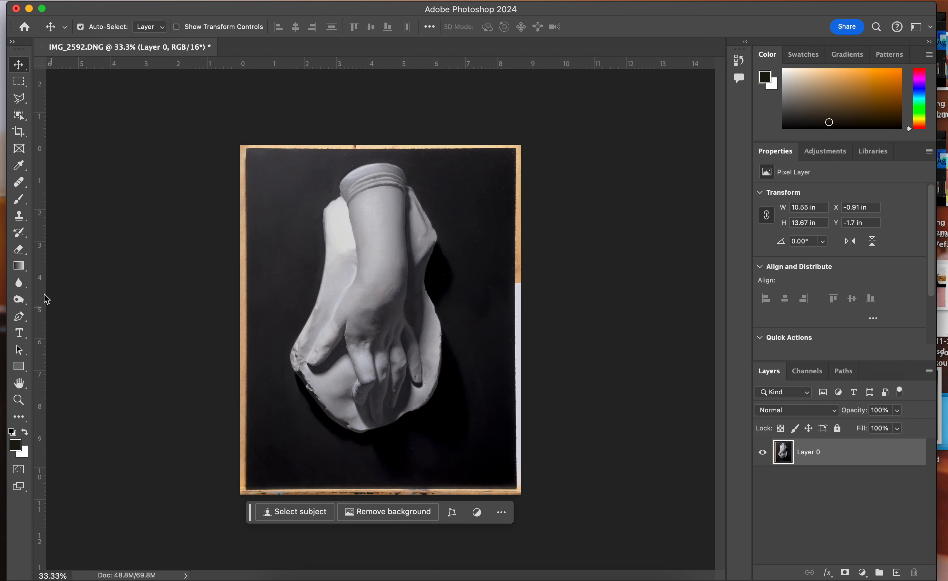
Crop the image to the edges of the black painted panel, cutting off the wooden surroundings
left_click(19, 131)
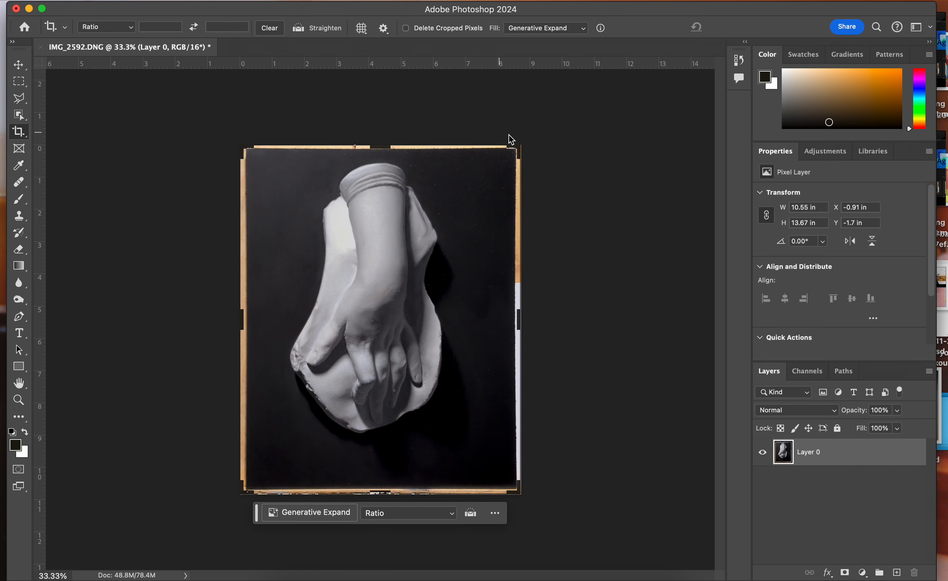
left_click_drag(245, 491, 248, 487)
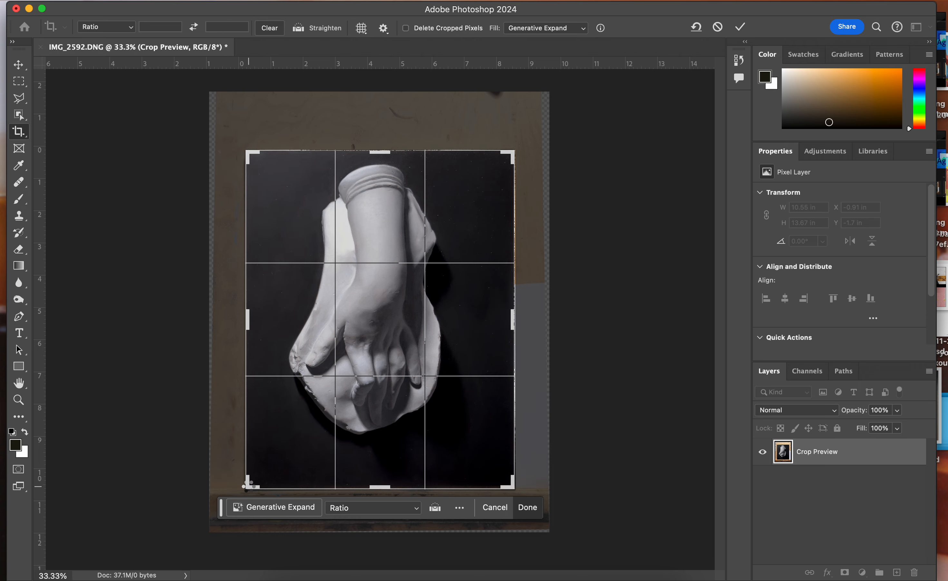
key("Return")
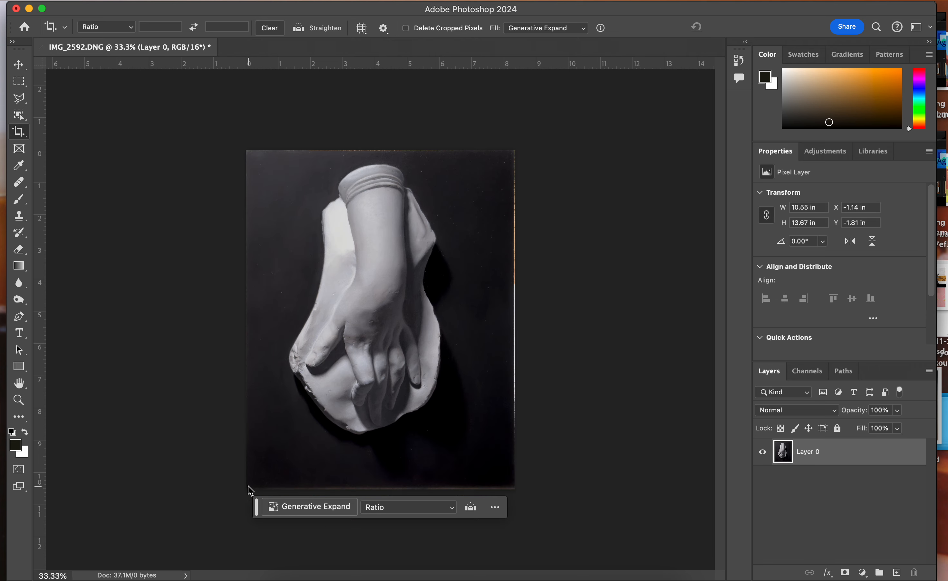
Tighten the crop slightly at the lower corner to trim the thin light border left around the painting
left_click(382, 303)
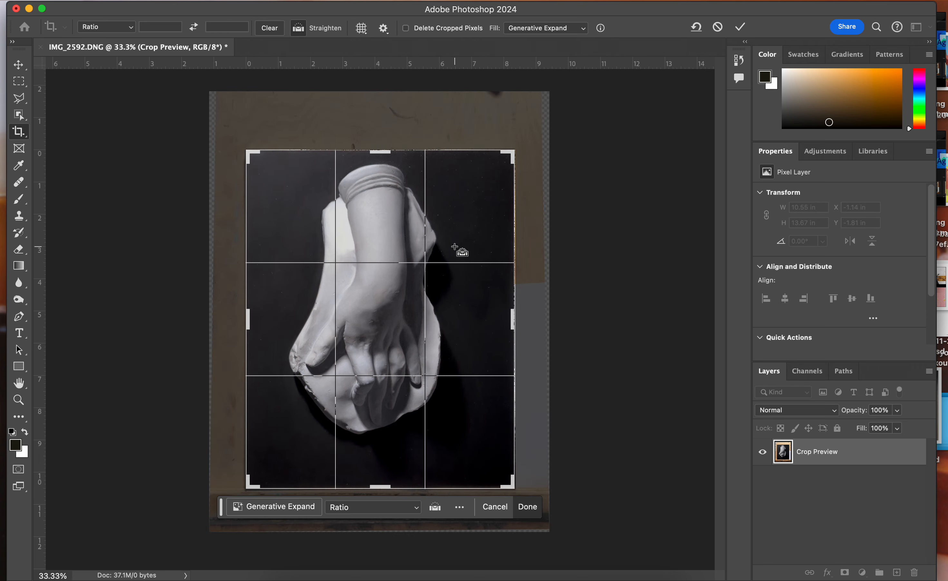
key("super+equal")
key("super+equal")
scroll(455, 247, "down", 5)
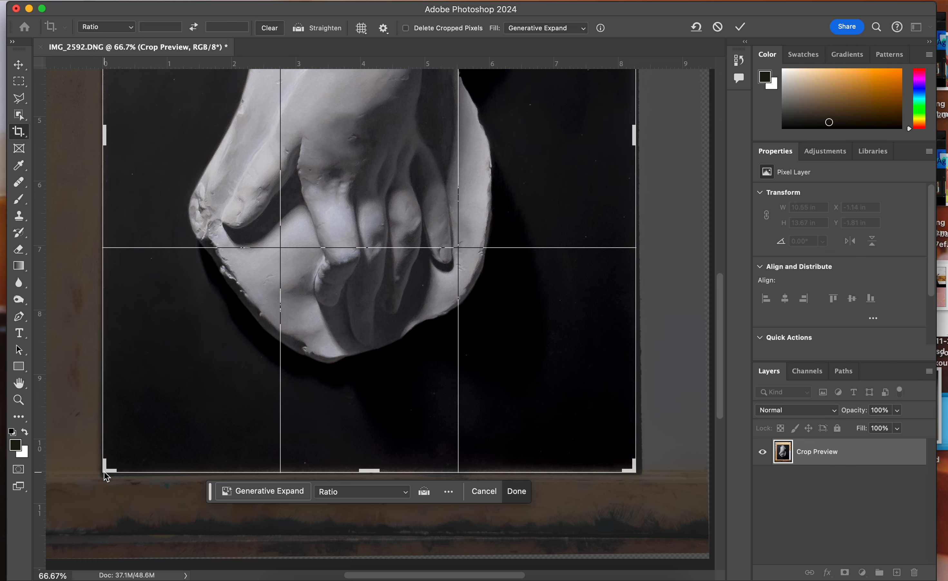
left_click_drag(106, 469, 107, 471)
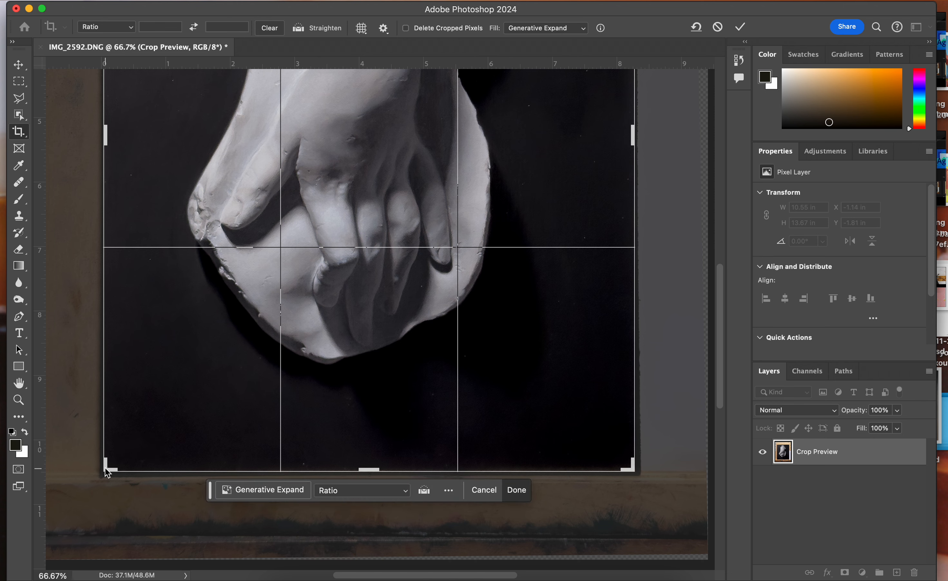
key("Escape")
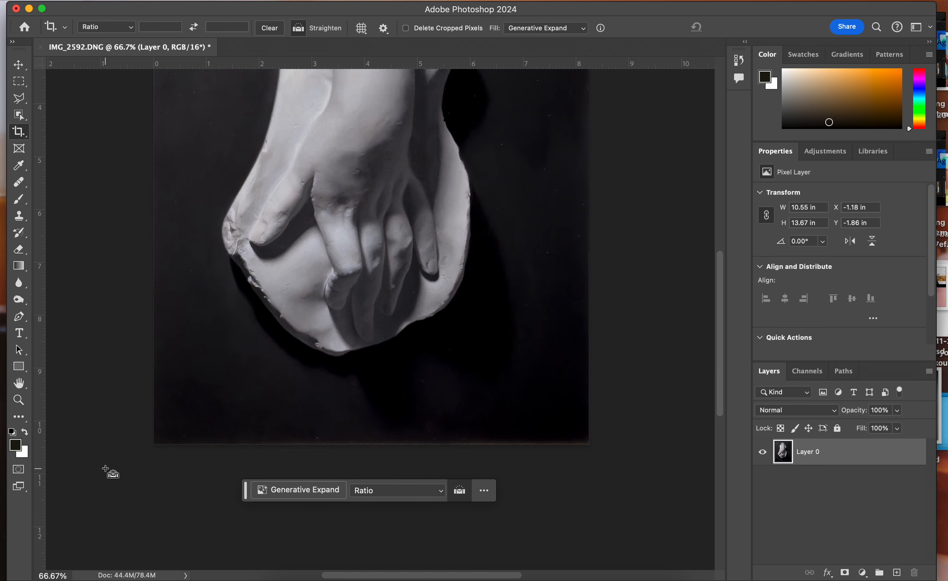
key("super+minus")
key("super+minus")
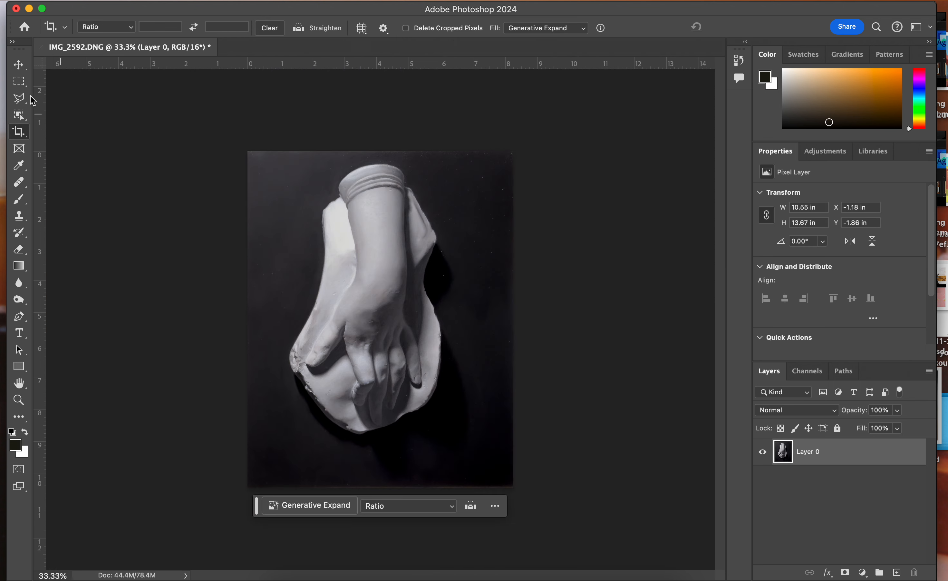
Reselect the photo layer, open the Image Size settings and move the dialog to uncover more of the painting
left_click(19, 64)
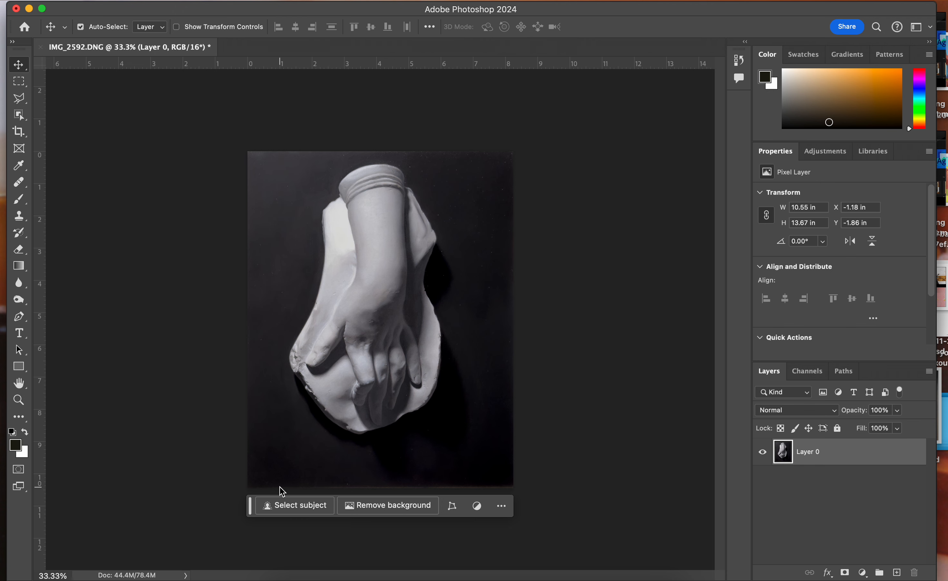
left_click_drag(250, 505, 245, 533)
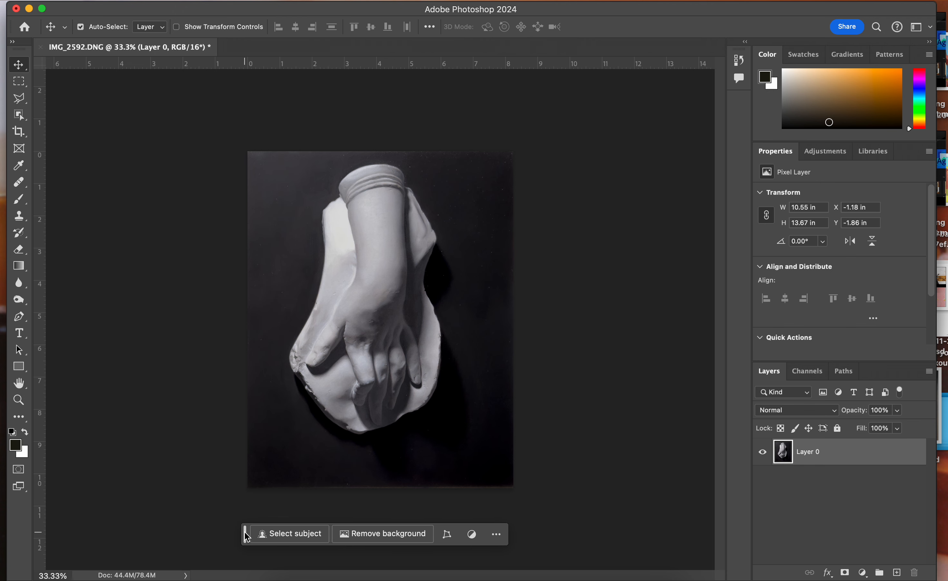
left_click(777, 500)
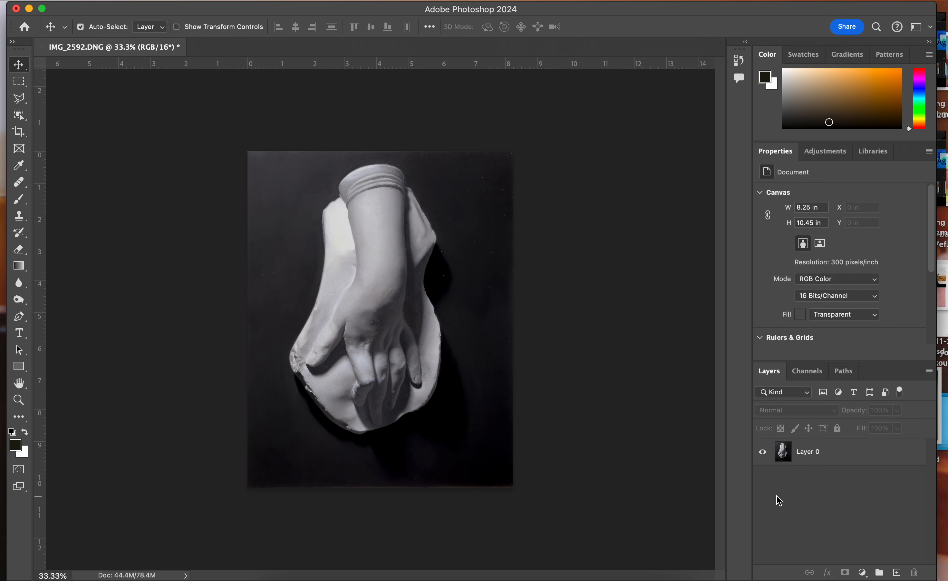
left_click(839, 461)
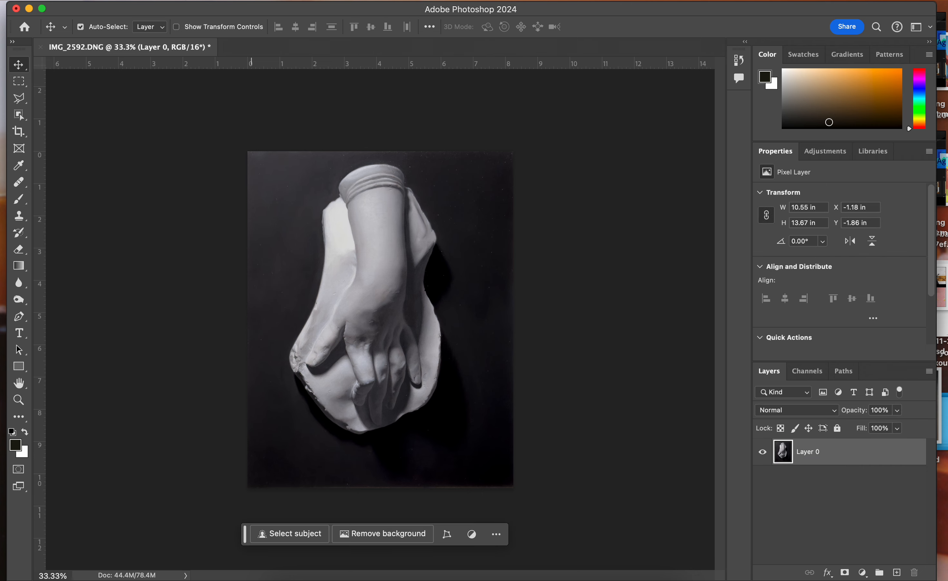
left_click(172, 0)
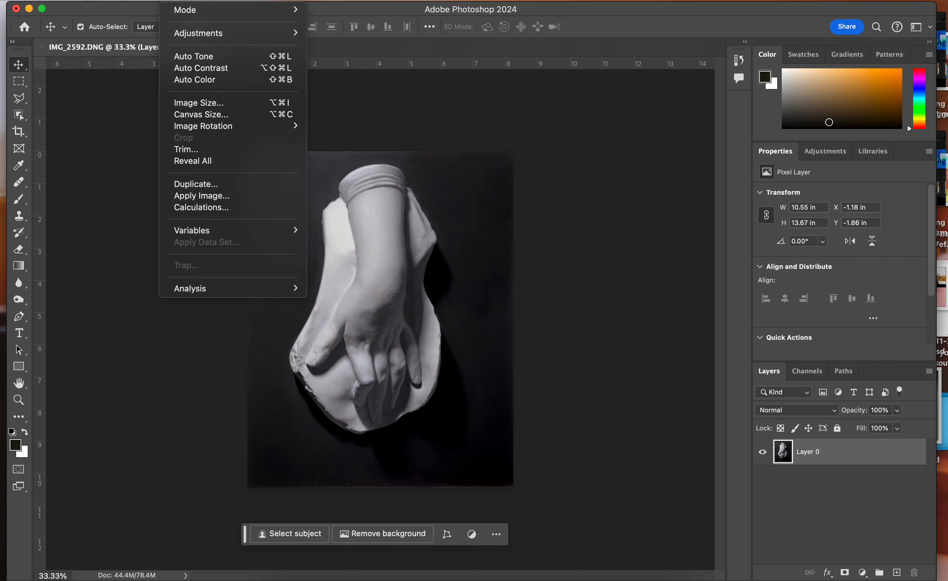
left_click(197, 67)
left_click(205, 102)
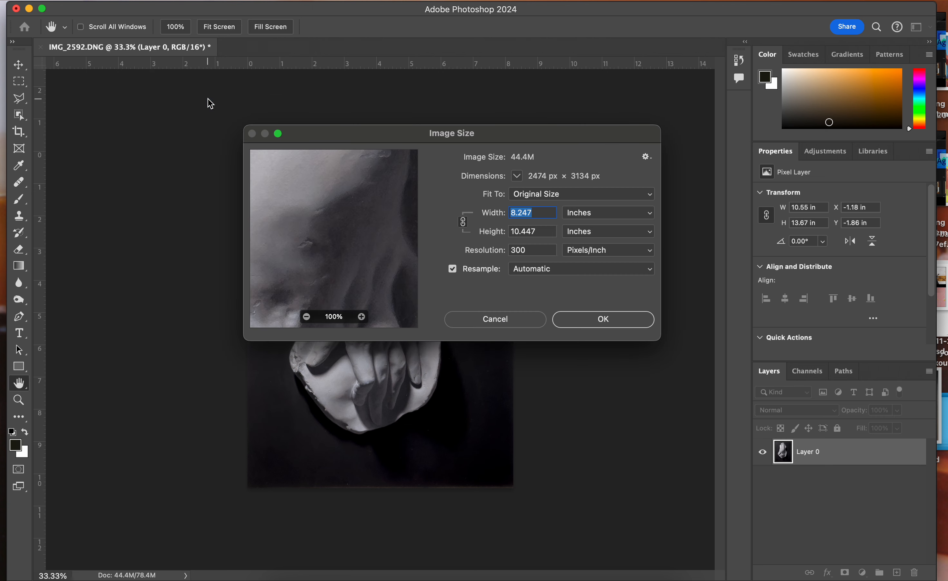
left_click_drag(341, 127, 366, 81)
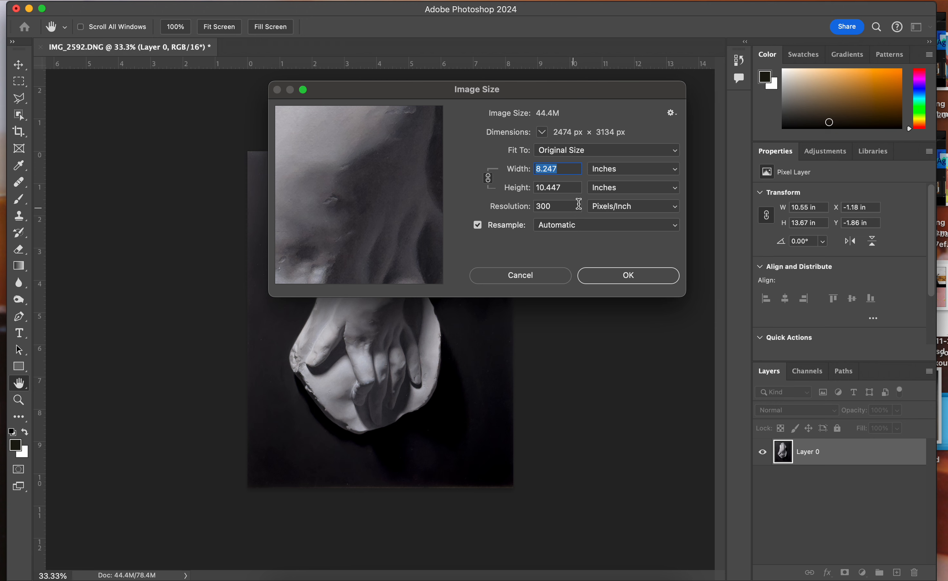
Try pixels as the unit for the image dimensions and switch the unit back to inches
left_click(609, 173)
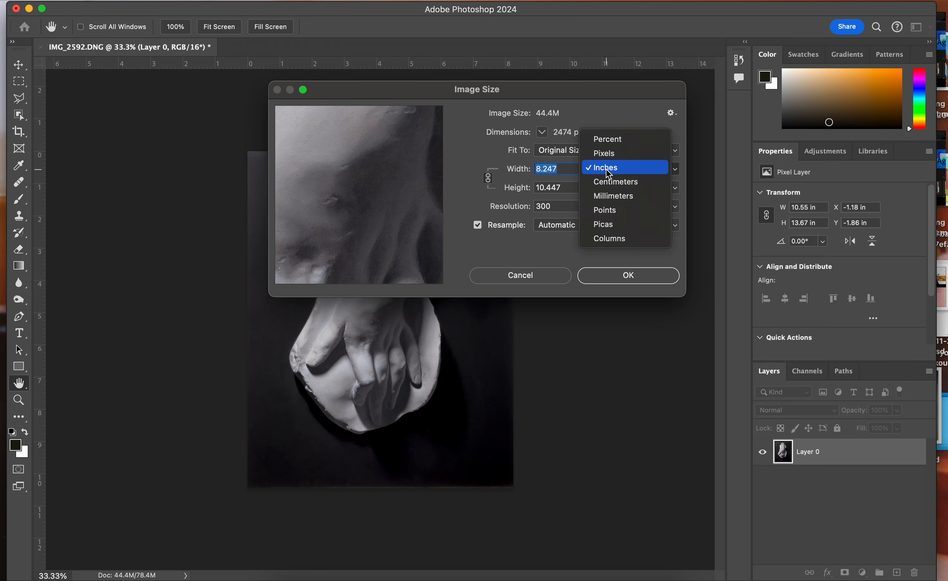
left_click(605, 153)
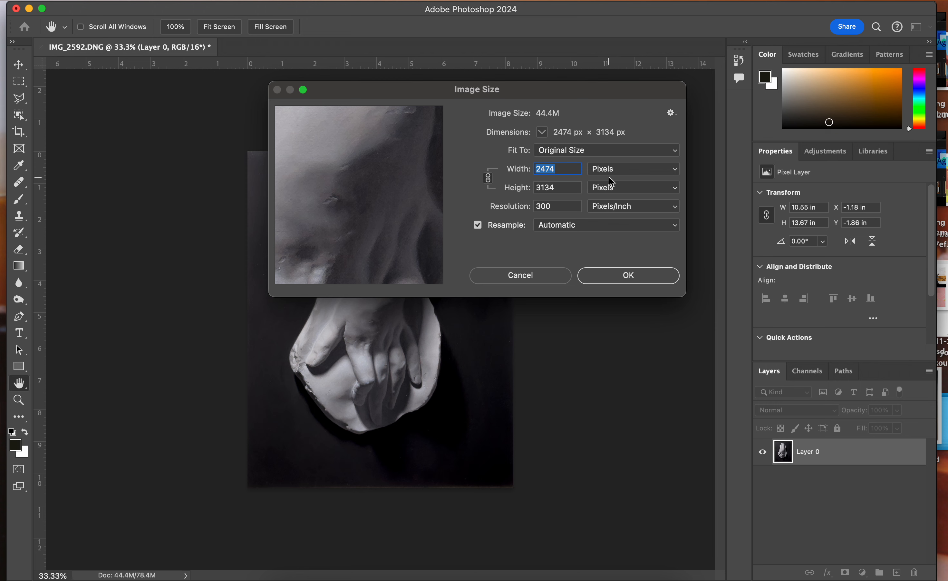
left_click(619, 171)
left_click(621, 183)
Set the image width to 11 inches, unlink the proportions and set the height to 14 inches
type("11")
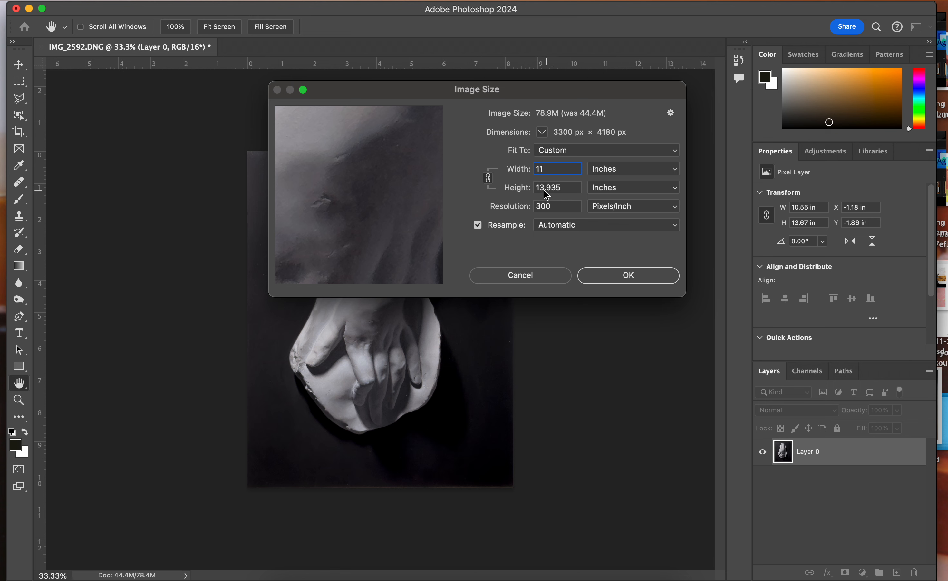
left_click(488, 178)
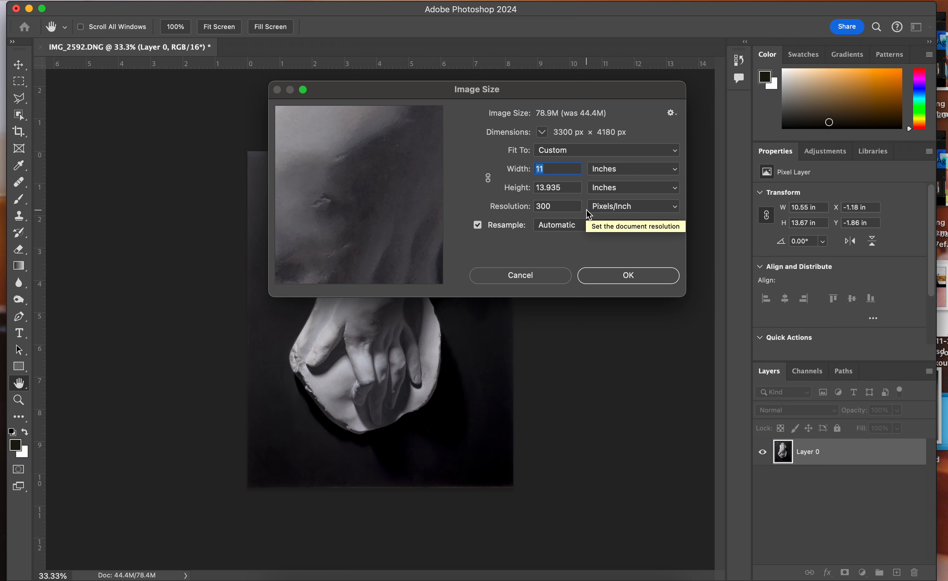
left_click(558, 188)
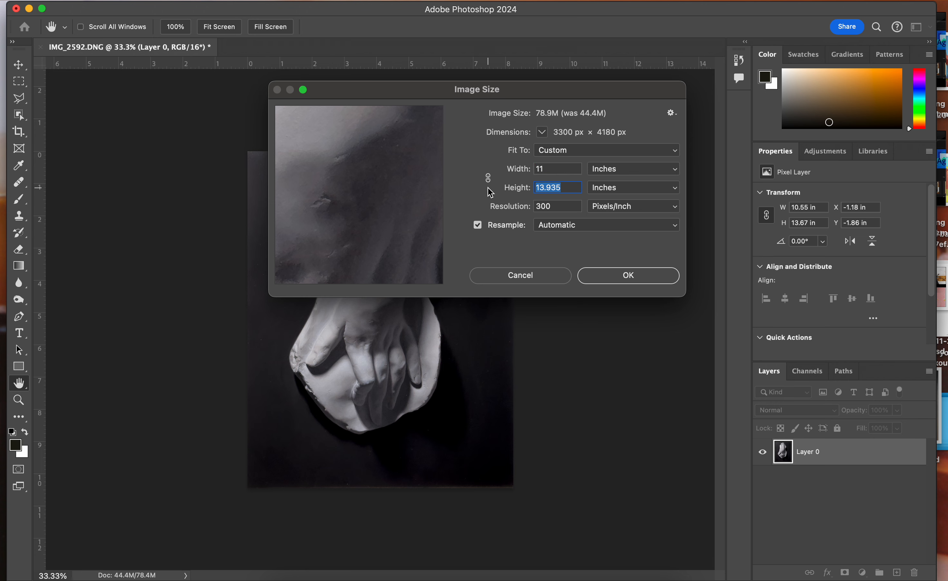
type("14")
key("Tab")
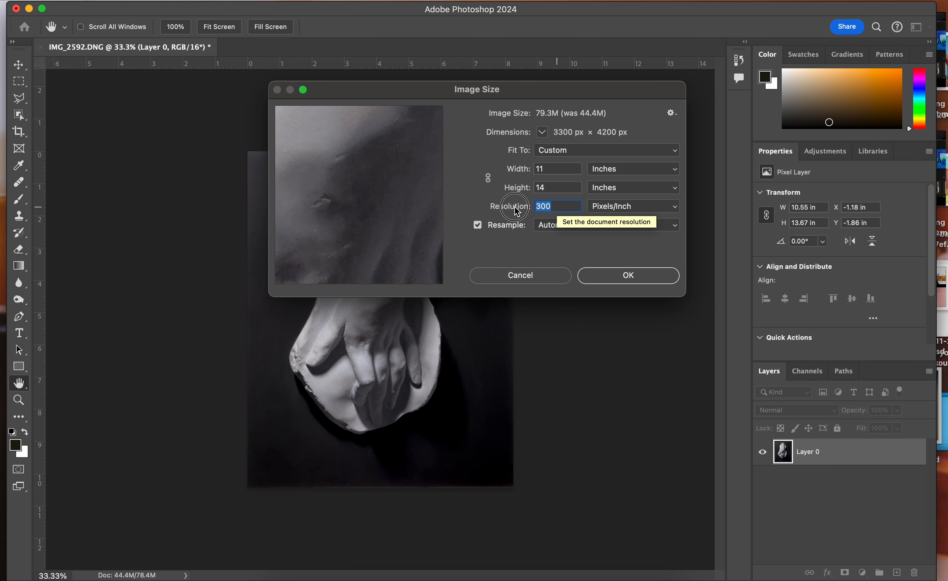
Try resolutions of 150, 200 and 250 pixels/inch to compare the image size
type("150")
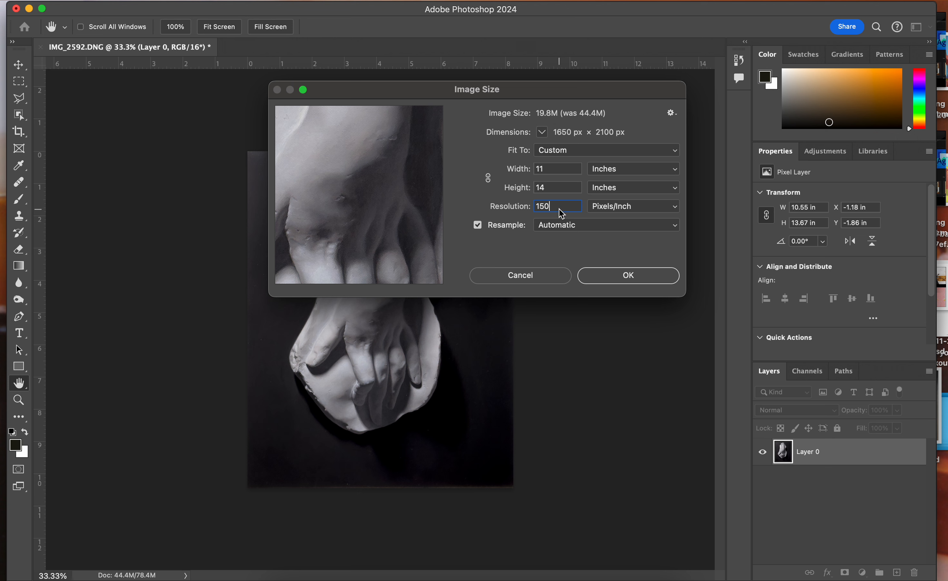
key("BackSpace")
key("BackSpace")
key("BackSpace")
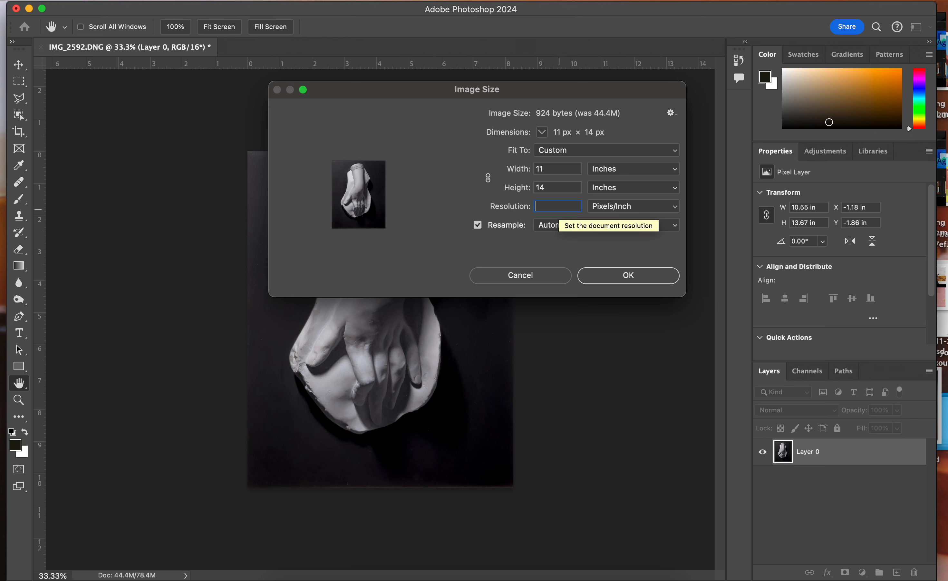
type("200")
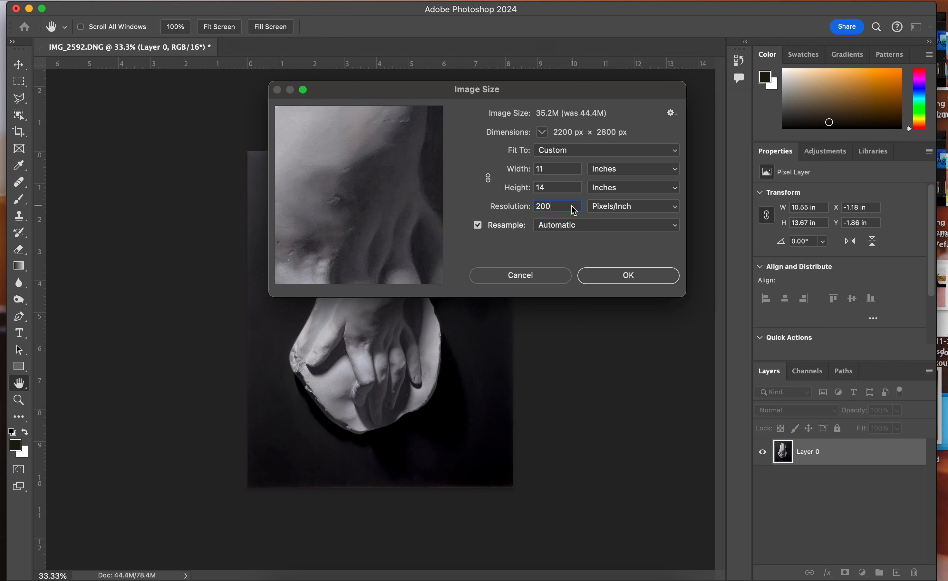
double_click(560, 210)
key("BackSpace")
type("250")
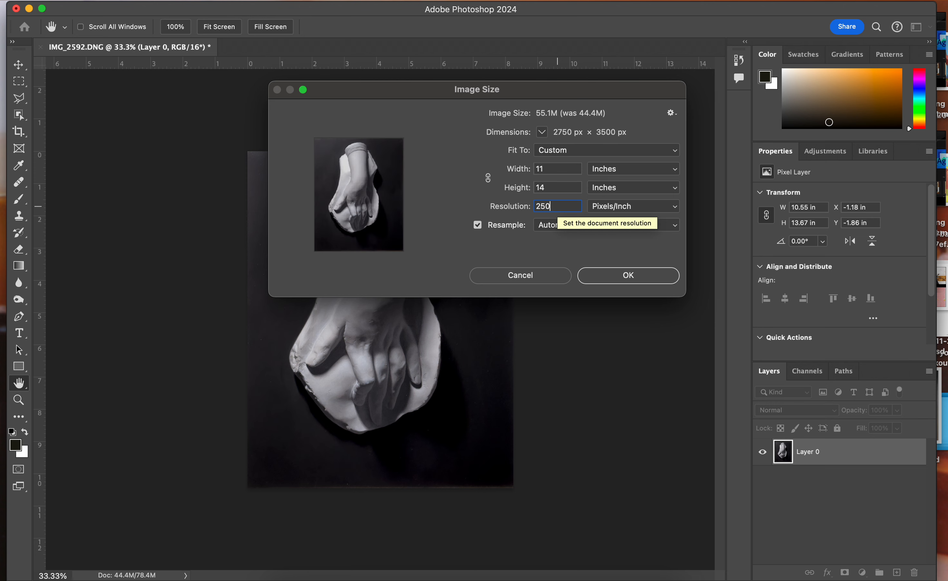
Try a resolution of 225 pixels/inch and settle on 220 pixels/inch
key("BackSpace")
key("BackSpace")
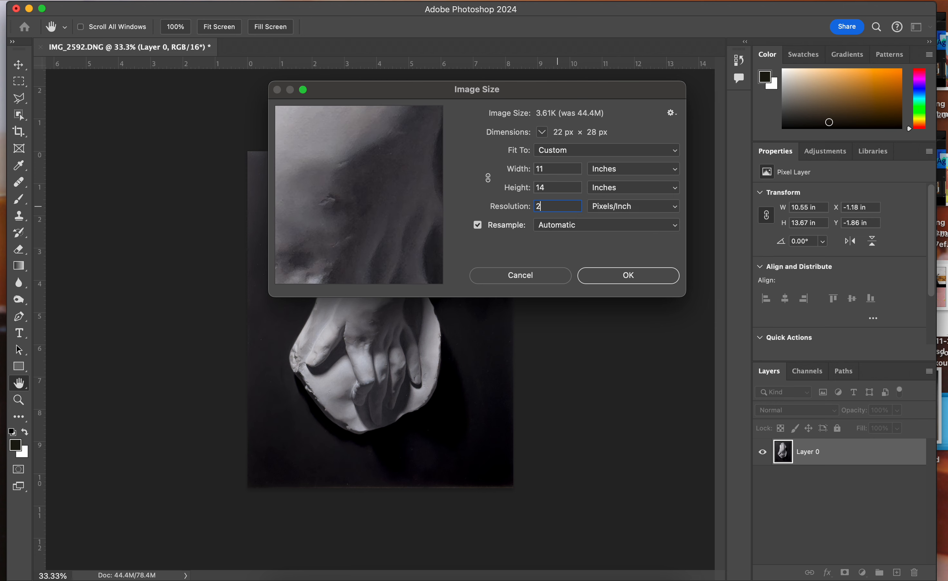
type("25")
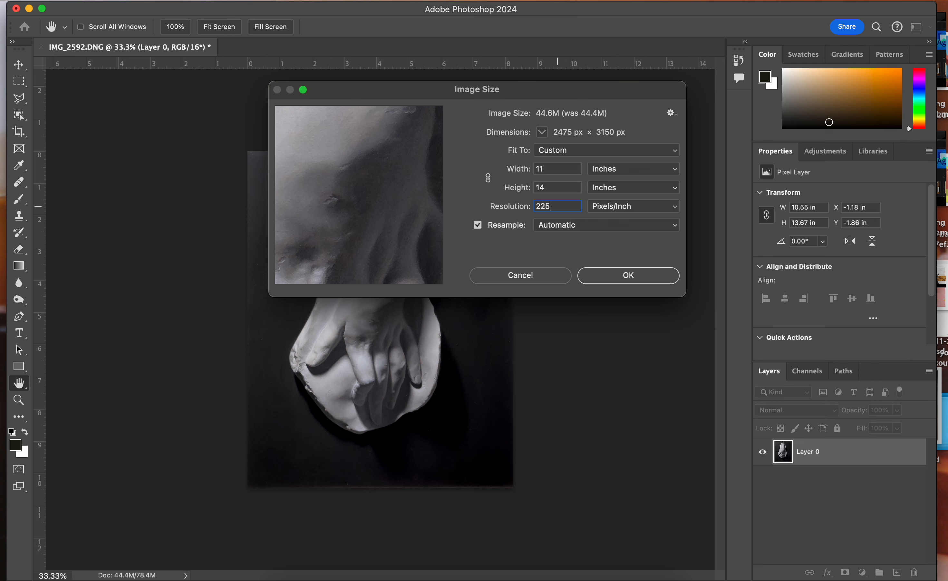
key("BackSpace")
type("0")
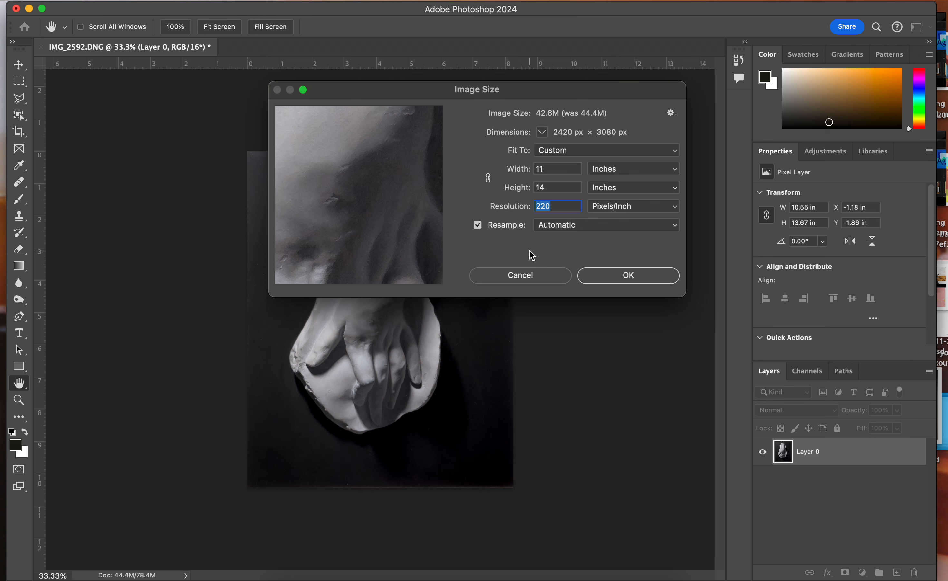
Apply the new image size and save the document to the Desktop in Photoshop format, named with the artist's first name plus "Cast"
left_click(611, 275)
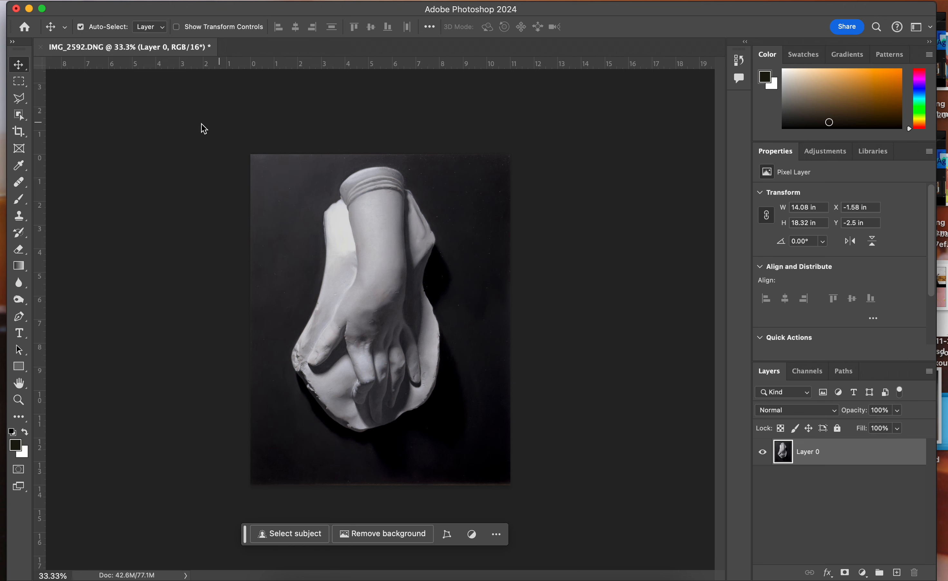
left_click(172, 1)
left_click(173, 1)
left_click(113, 1)
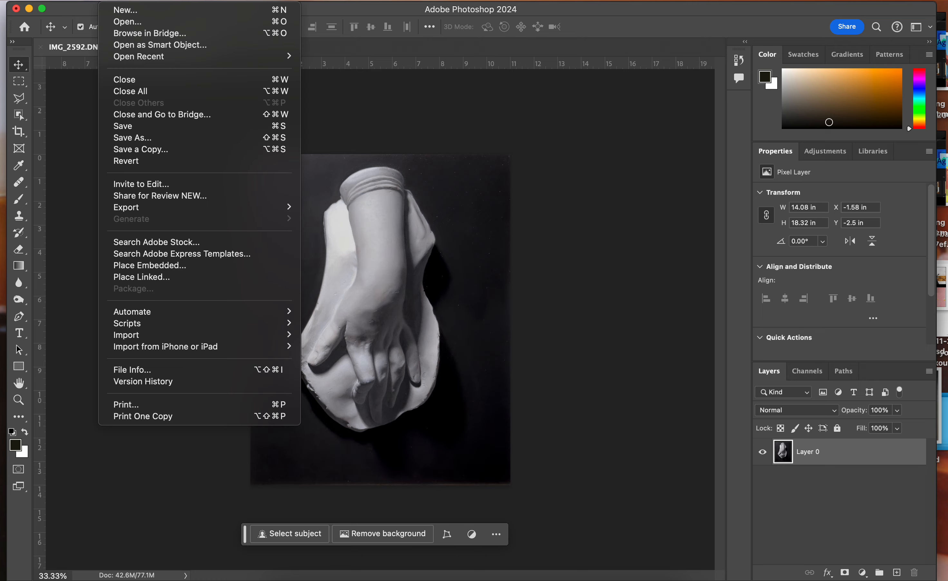
left_click(133, 139)
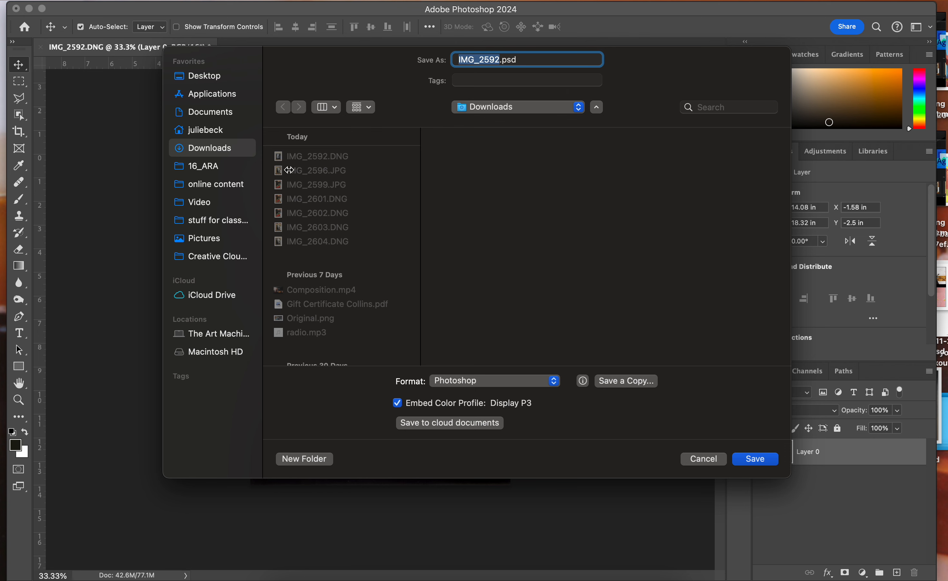
left_click(205, 77)
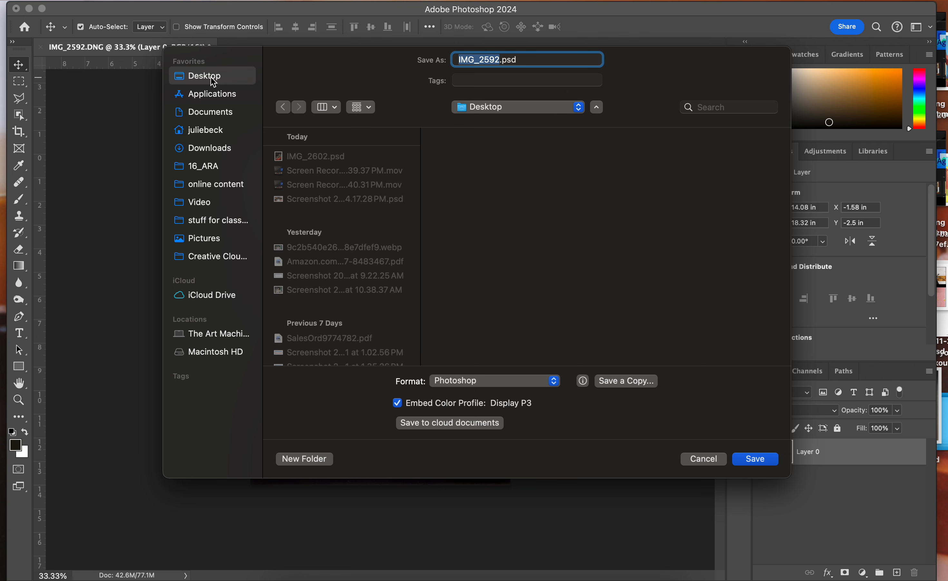
type("Jess Cast")
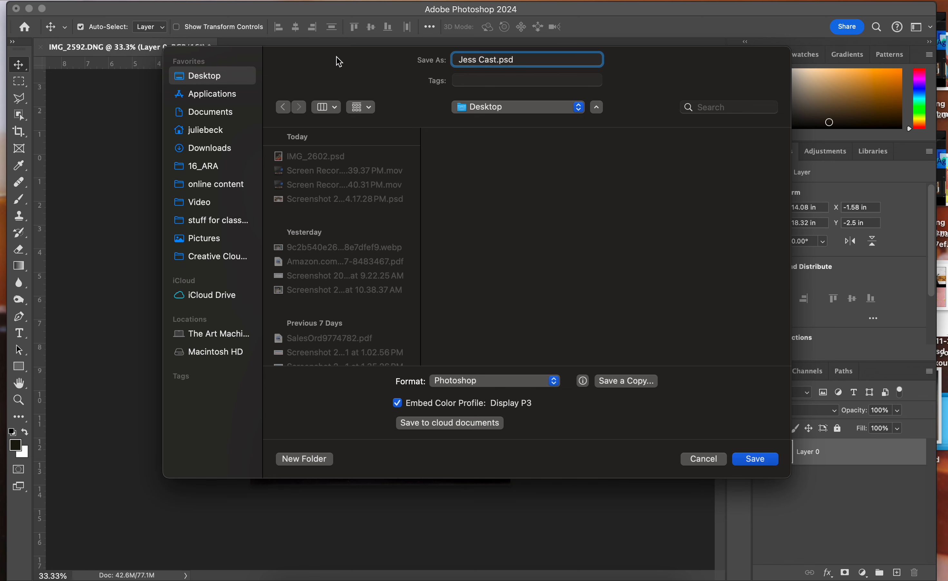
key("Return")
key("Return")
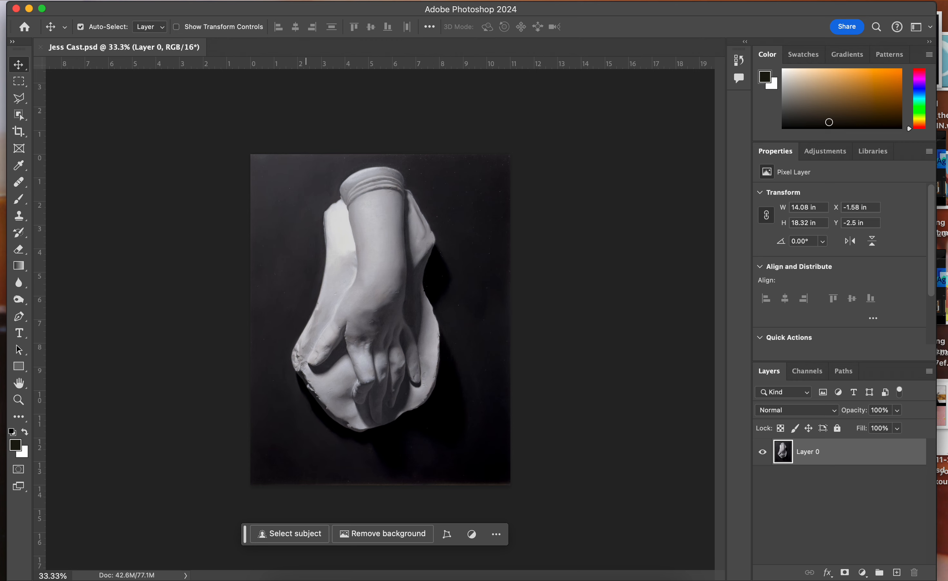
Save a JPEG copy to the Desktop at quality 12, named with the artist's first name plus "Cast High Res"
left_click(105, 0)
left_click(136, 149)
left_click(439, 332)
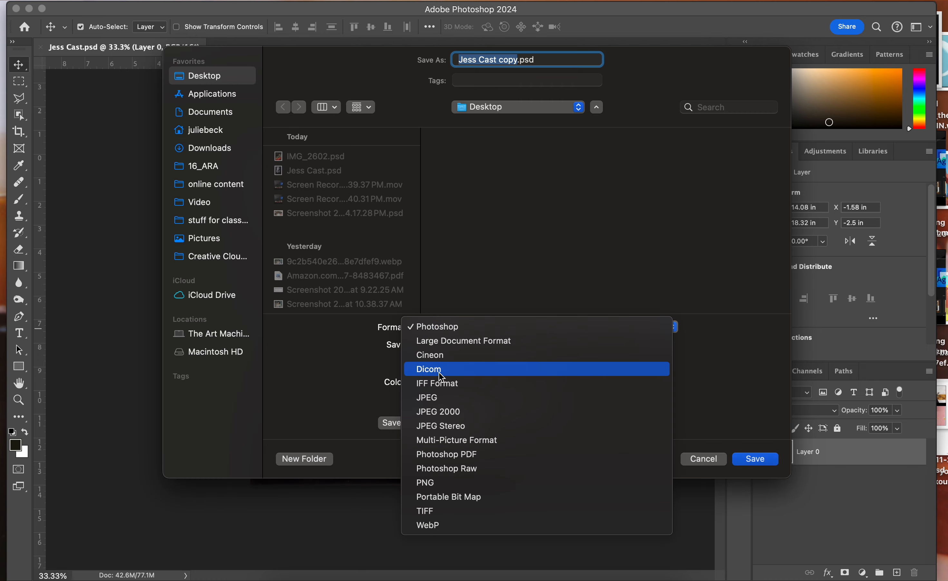
left_click(441, 405)
type("Jess Cas")
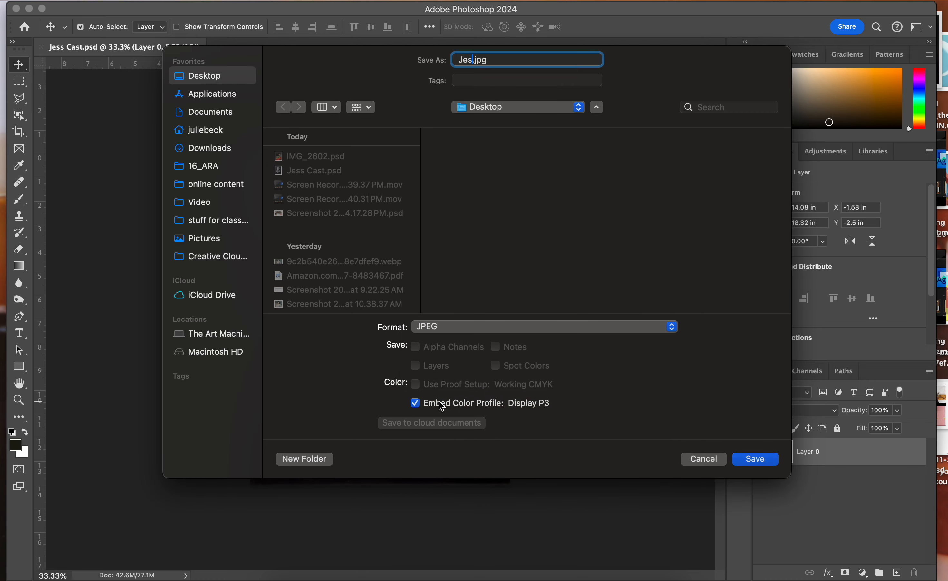
type("t High Res")
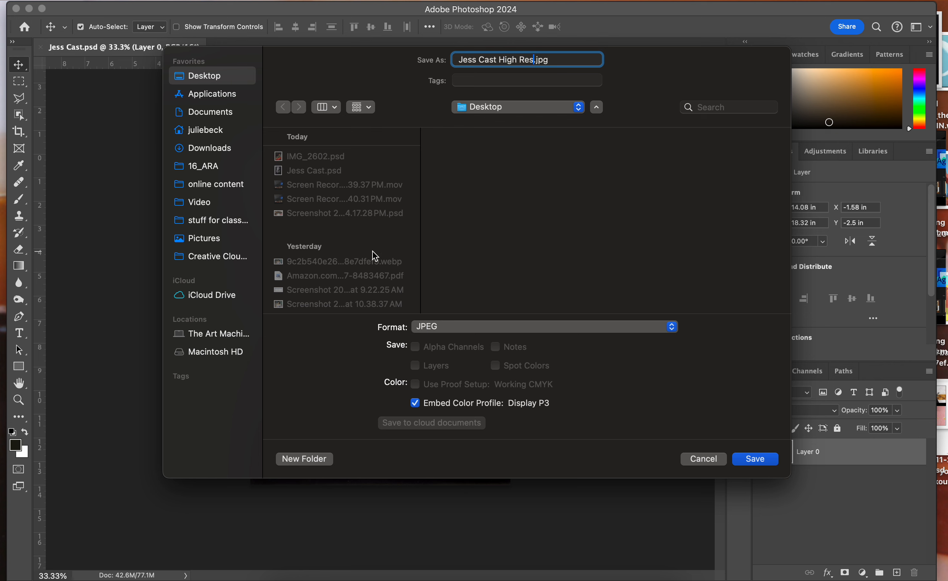
key("Return")
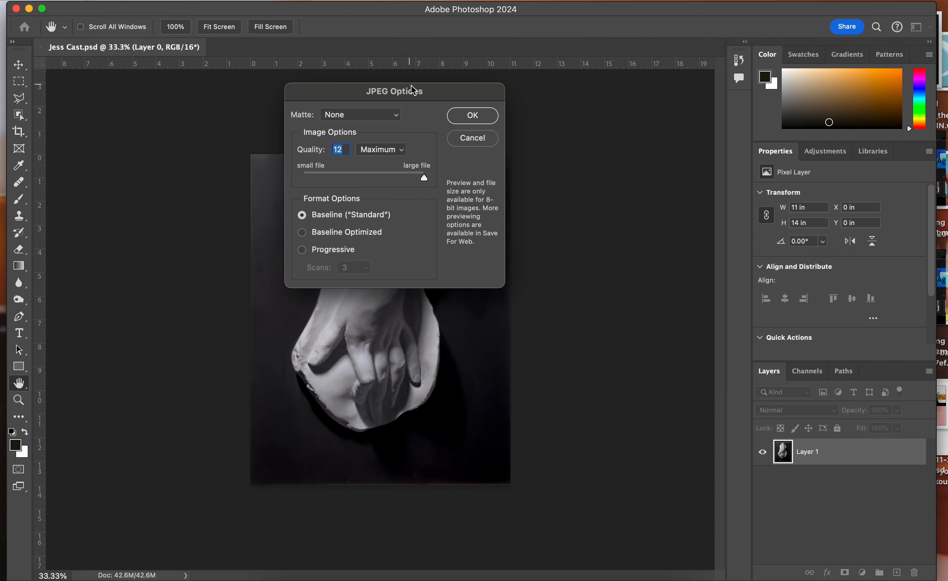
left_click(459, 116)
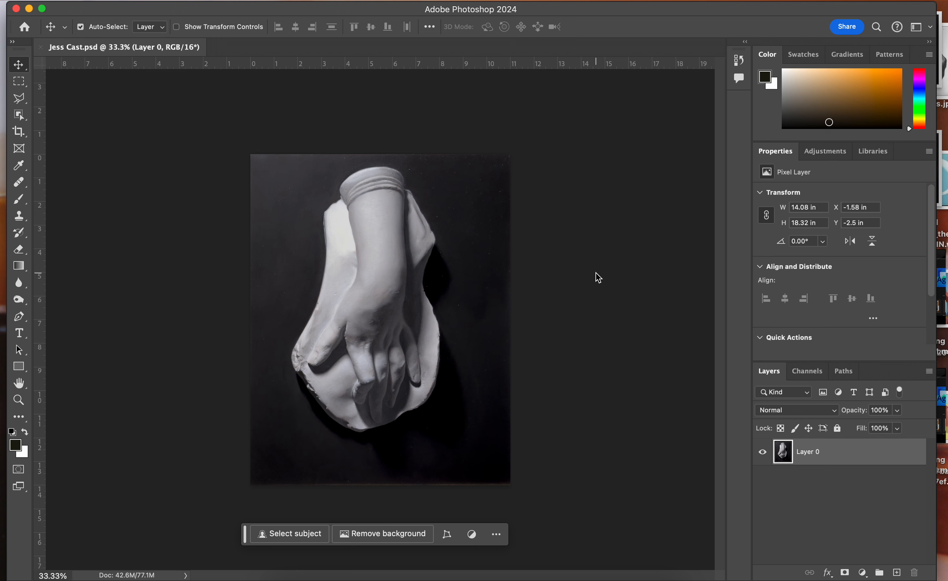
Try linked image widths of 7 and 8 inches at 300 pixels/inch, and discard the resizing
left_click(185, 0)
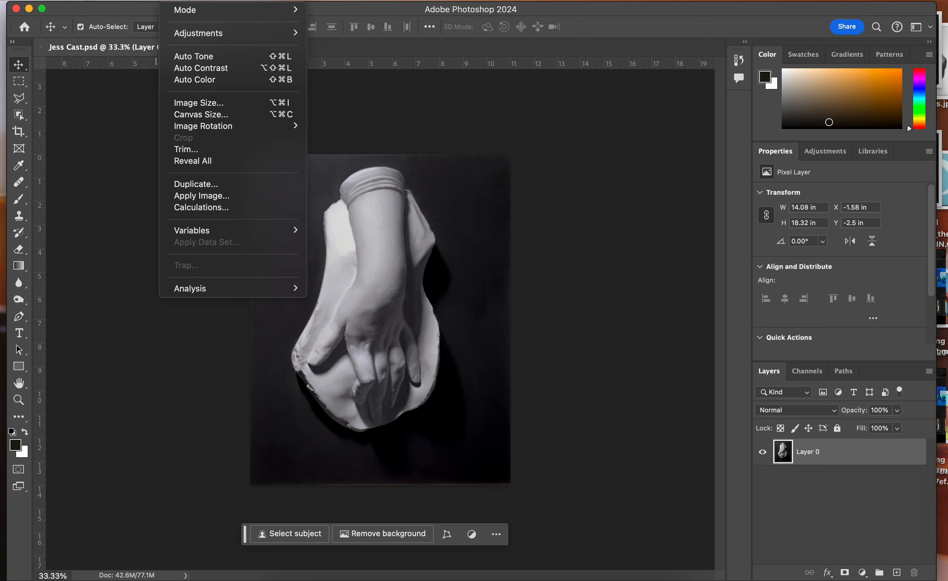
left_click(208, 105)
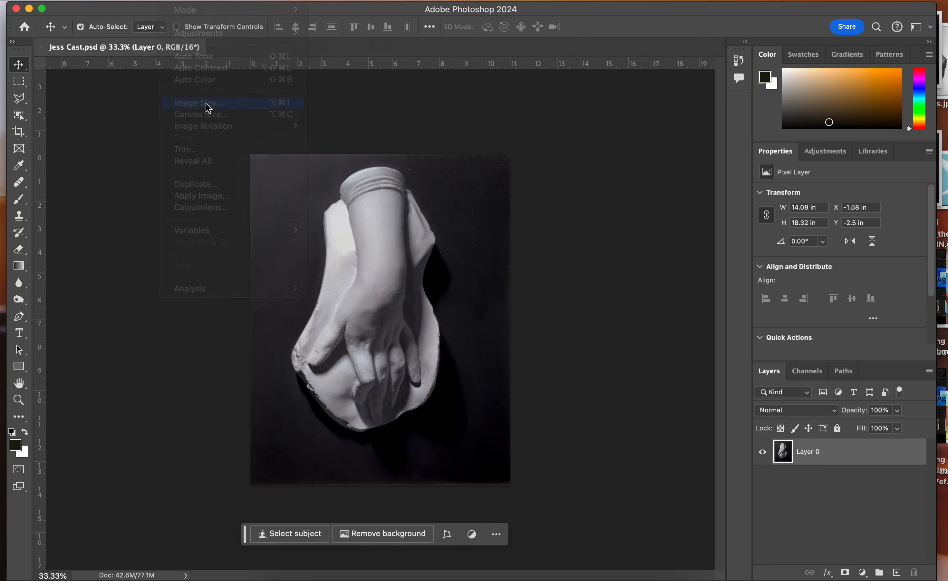
double_click(555, 209)
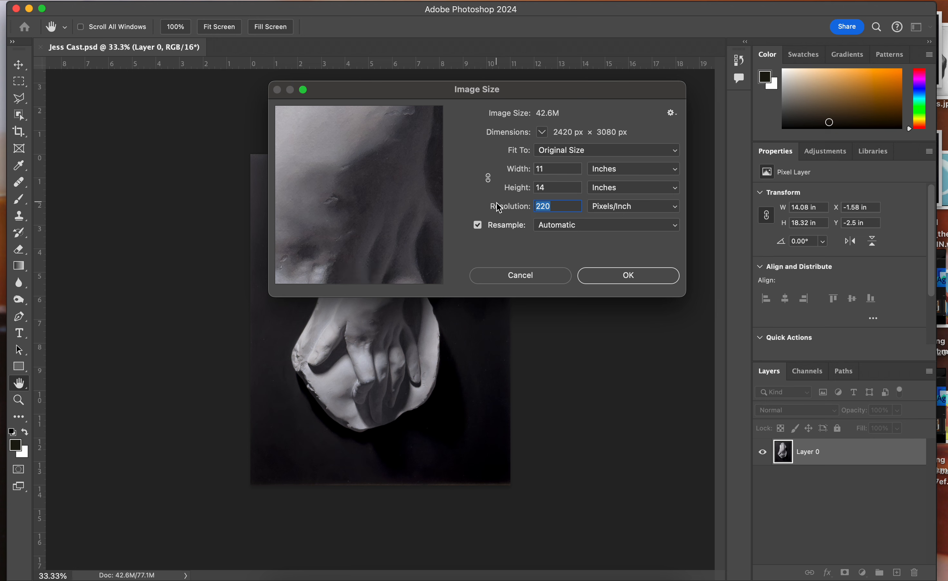
left_click(489, 179)
type("300")
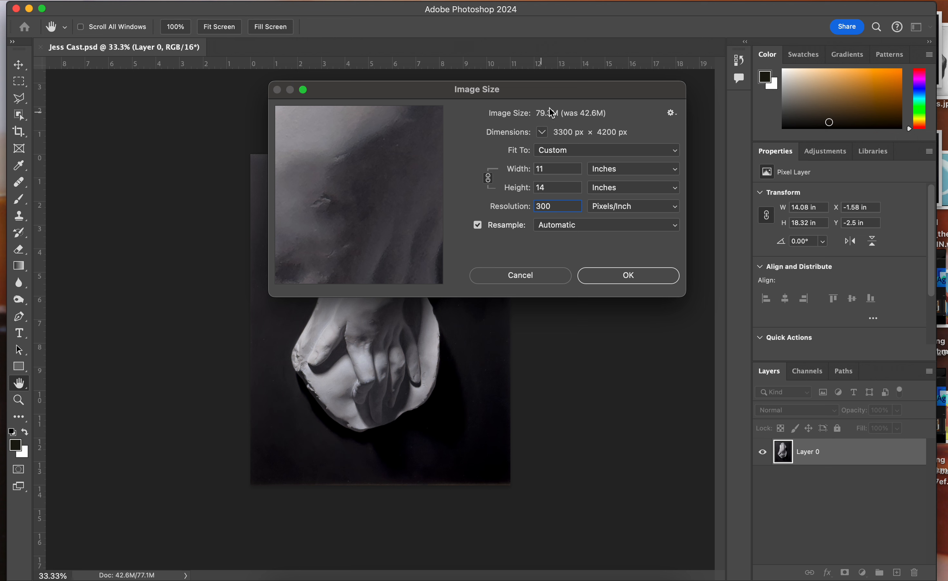
left_click(557, 170)
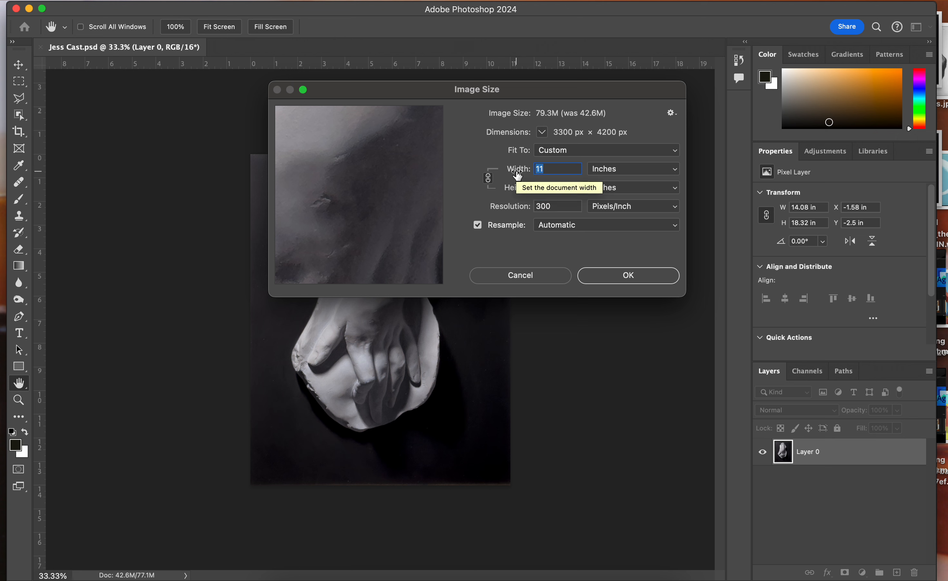
type("7")
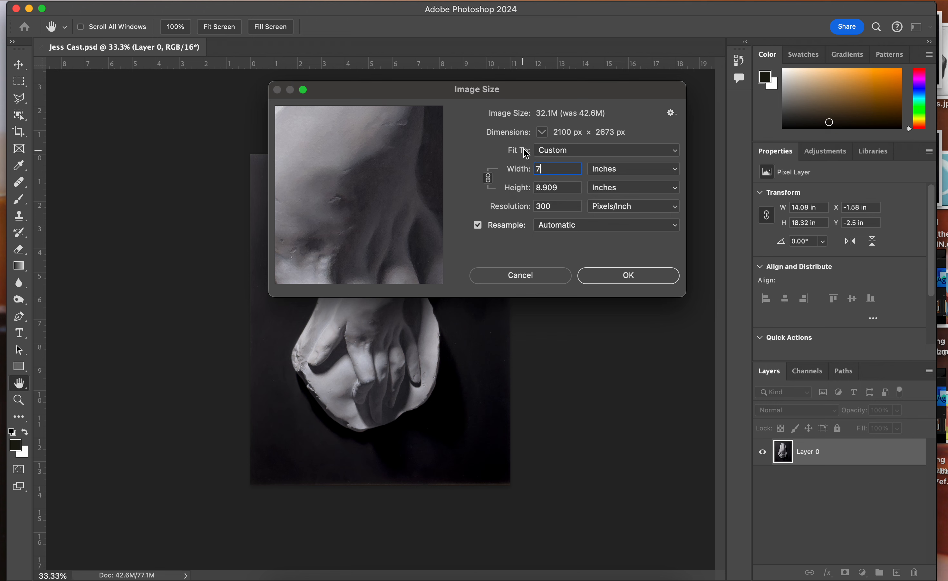
left_click_drag(547, 168, 520, 168)
type("8")
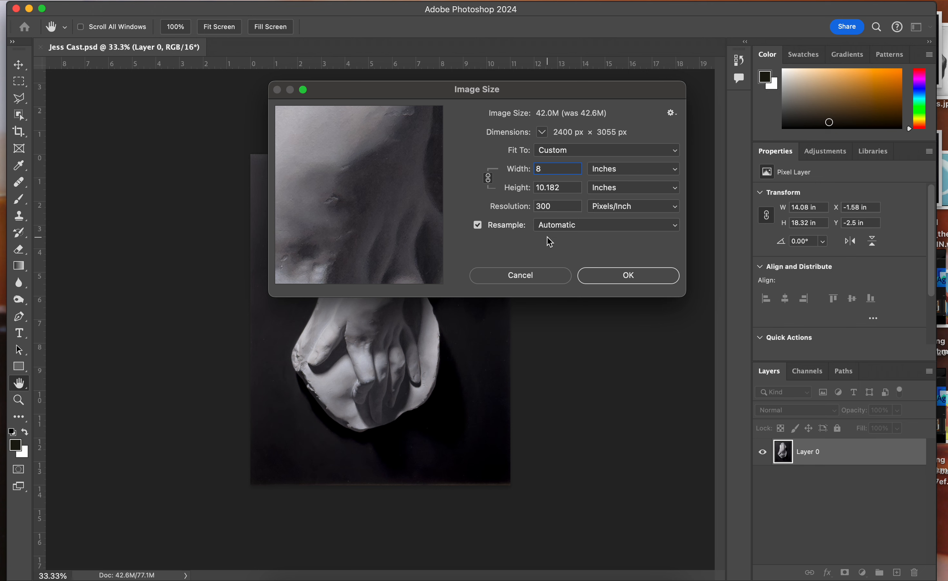
left_click(528, 277)
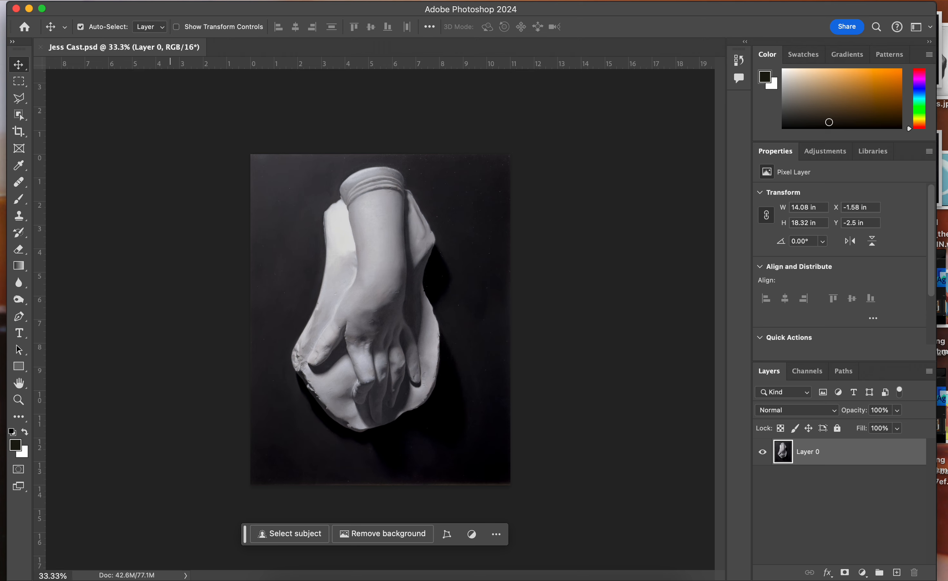
Set up a Save for Web export of the painting with a width of 900 px
left_click(111, 0)
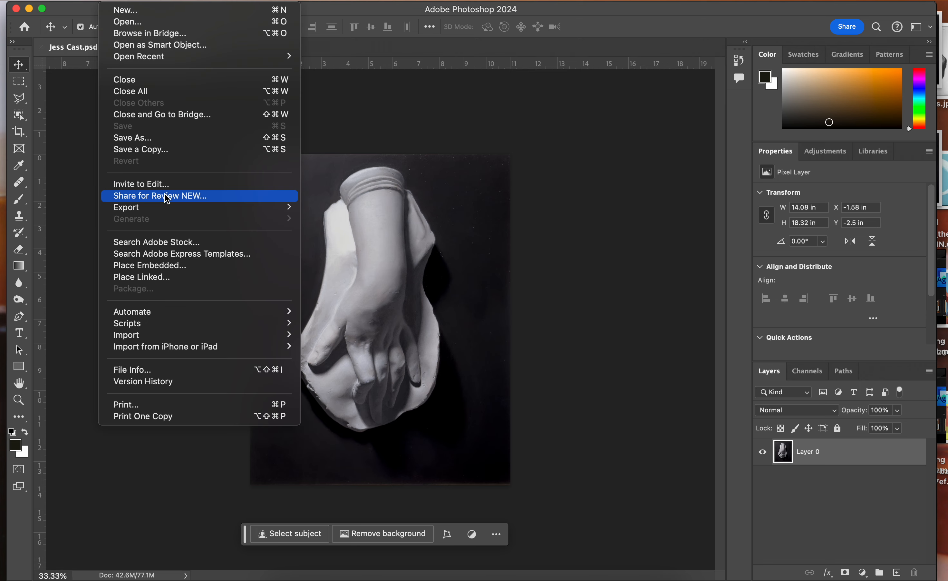
mouse_move(170, 210)
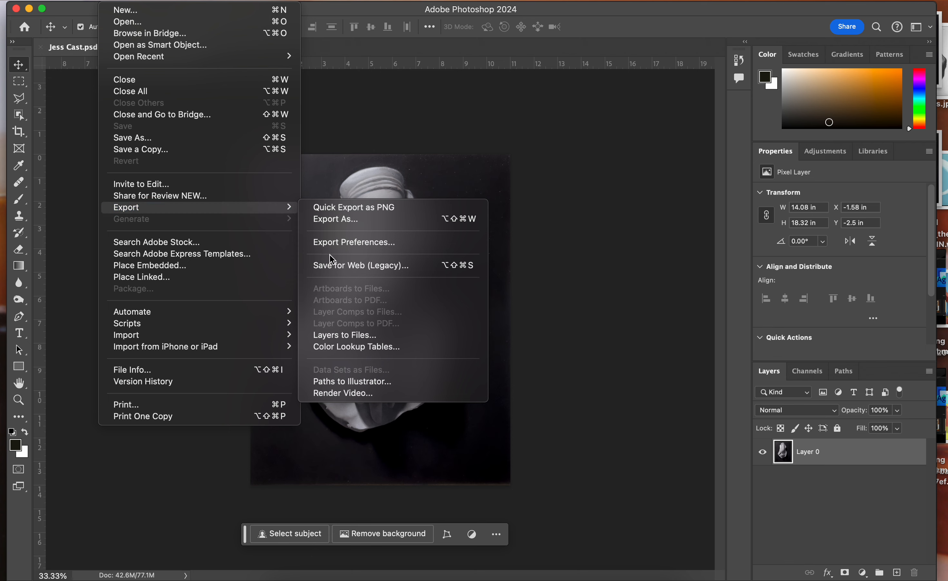
left_click(335, 266)
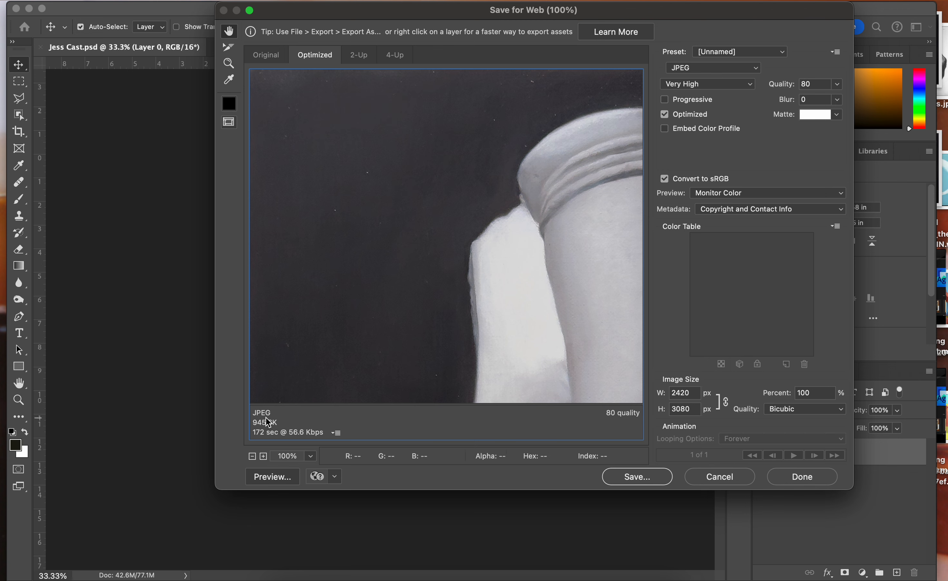
left_click(694, 397)
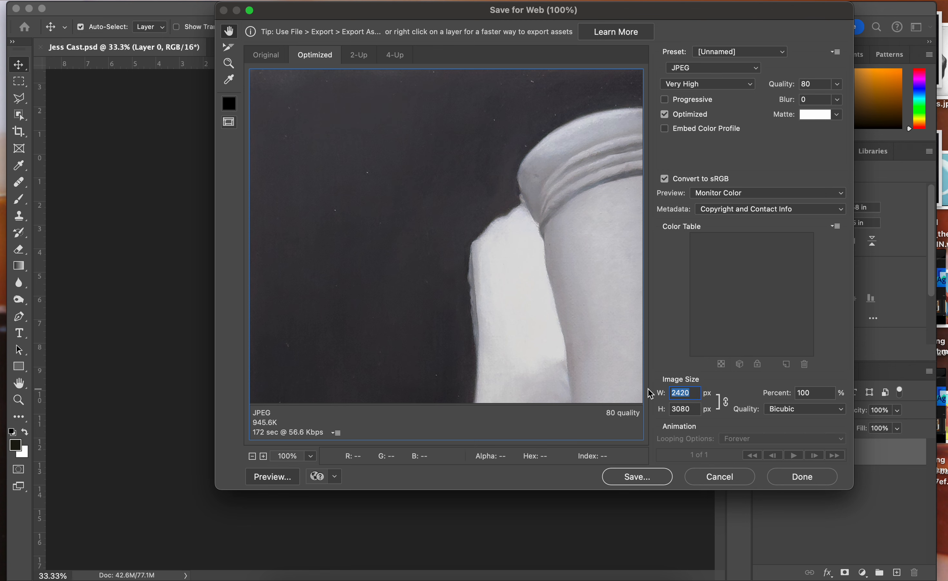
type("900")
left_click(685, 410)
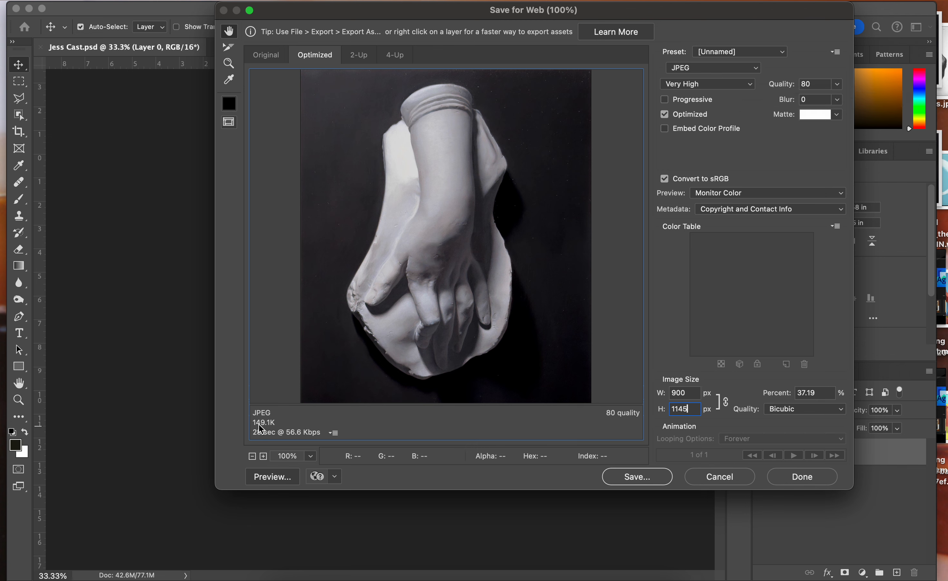
Save the web JPEG to the Desktop with "_web" appended to the file name
left_click(656, 477)
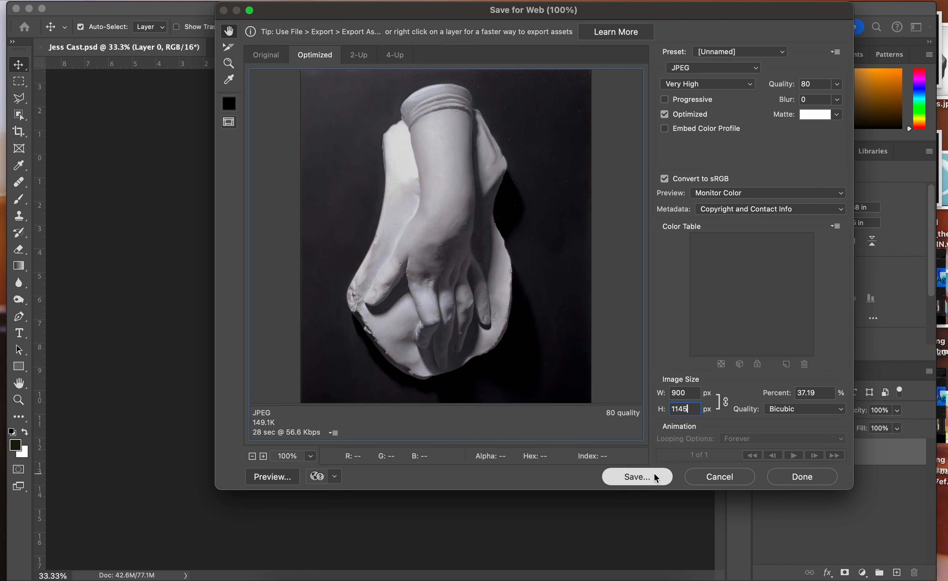
key("Right")
type("_web")
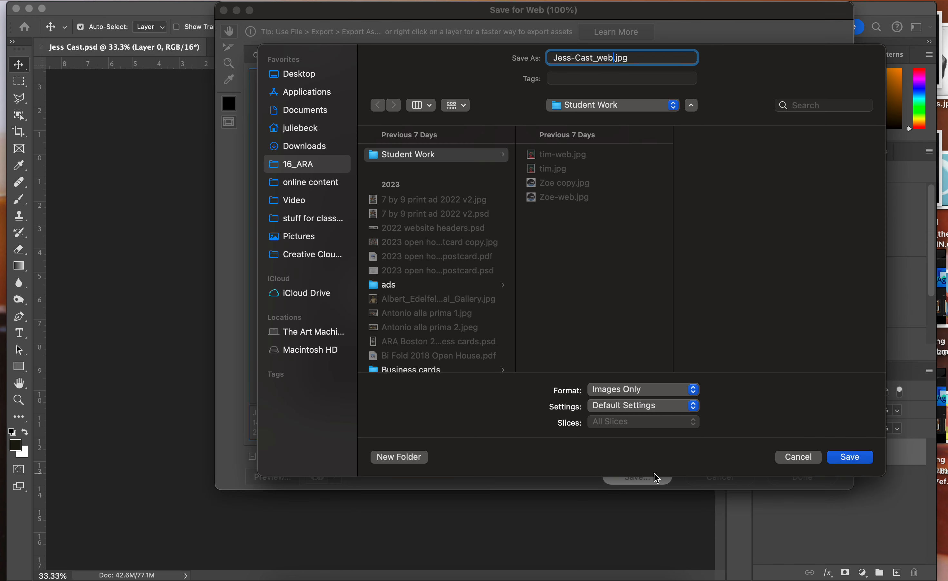
left_click(311, 76)
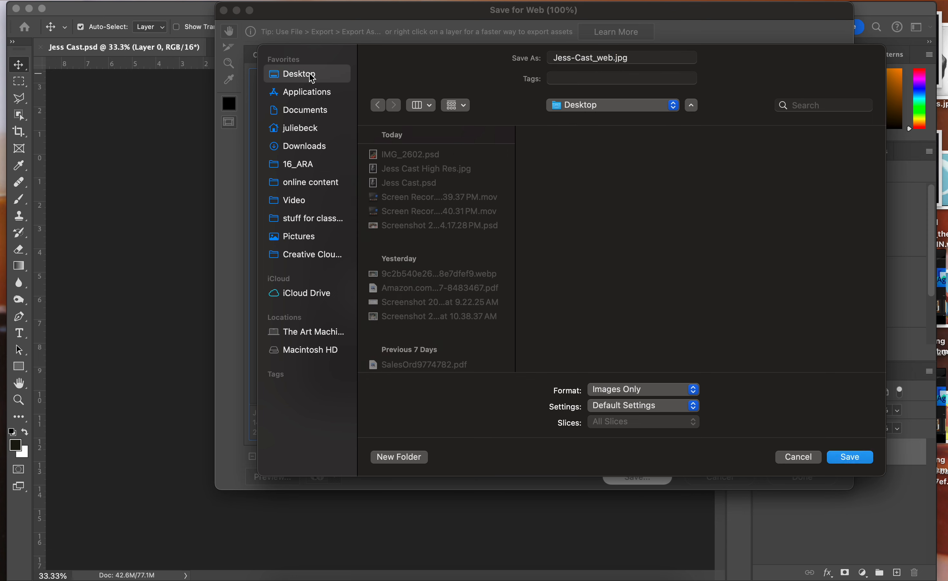
key("Return")
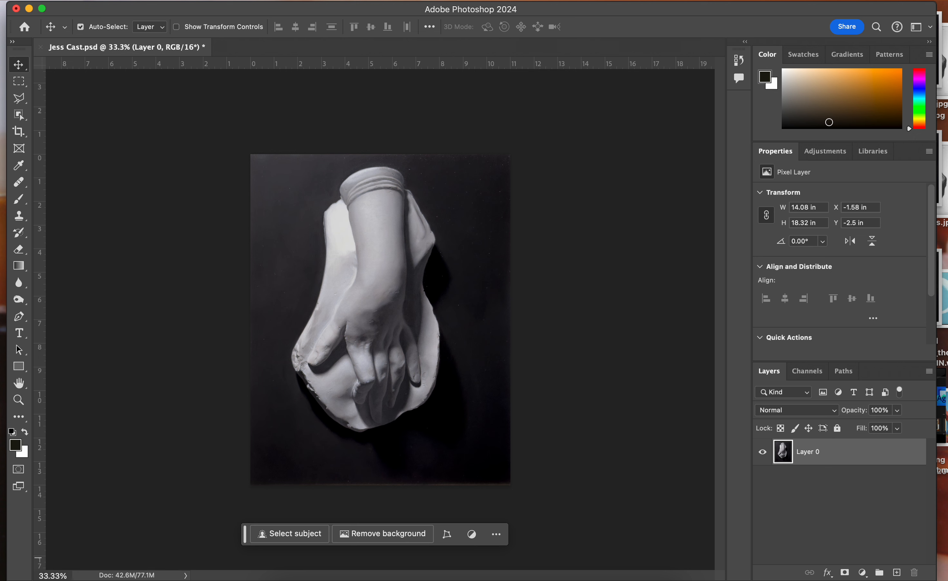
Examine the dark background beside the cast up close for small light specks, keeping Layer 0 selected
left_click(843, 506)
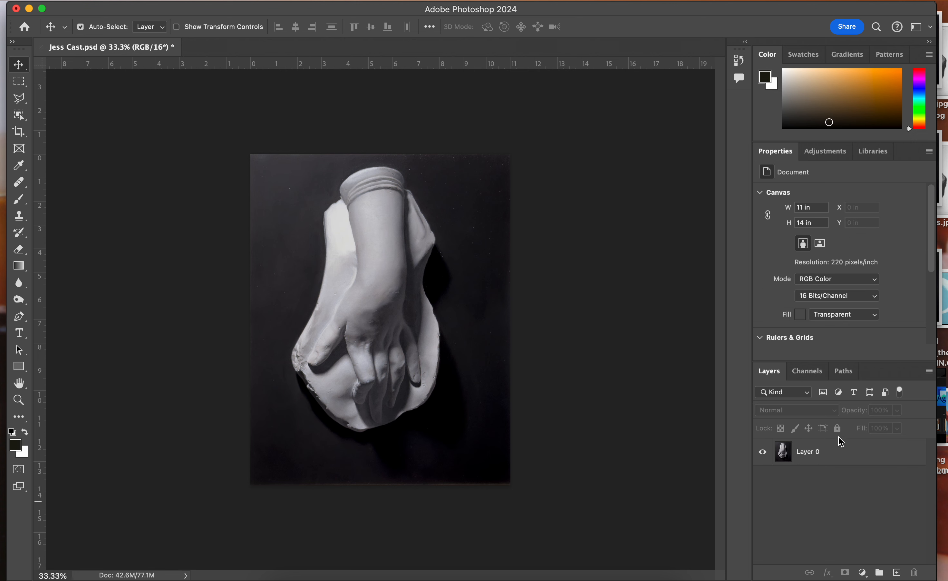
left_click(841, 456)
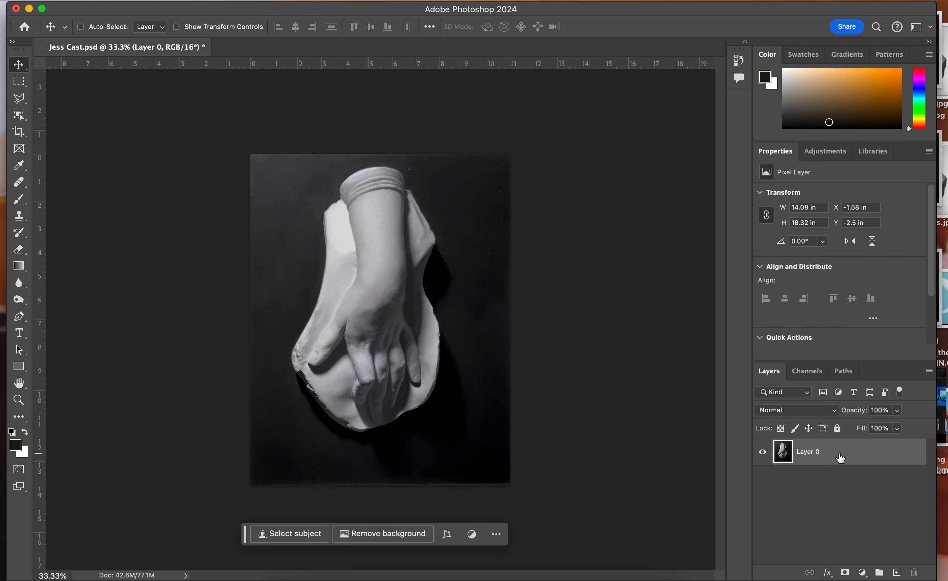
key("super+equal")
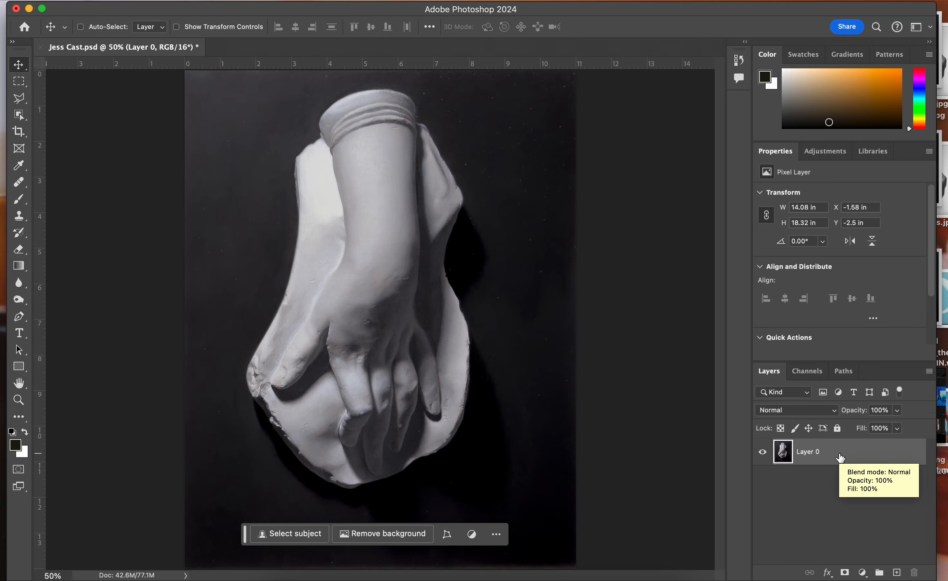
key("super+equal")
key("super+equal")
scroll(654, 282, "right", 10)
scroll(654, 281, "up", 5)
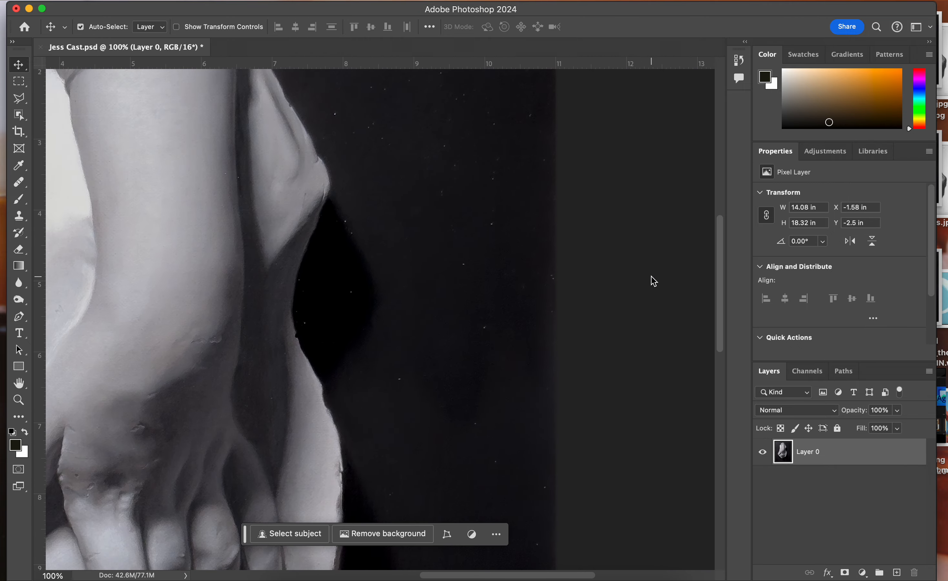
scroll(654, 281, "up", 1)
key("super+minus")
key("super+minus")
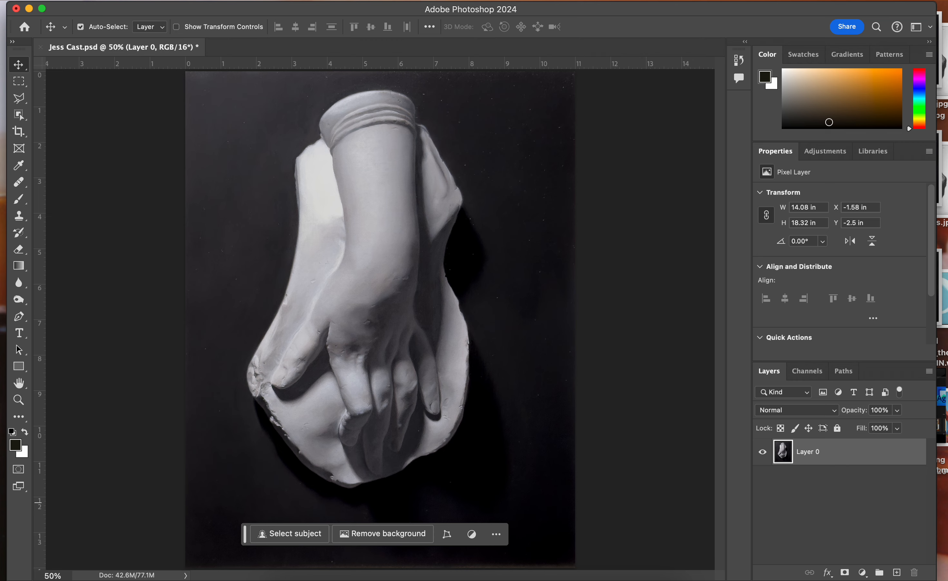
Duplicate Layer 0 and rename the copy "Clean"
left_click(928, 372)
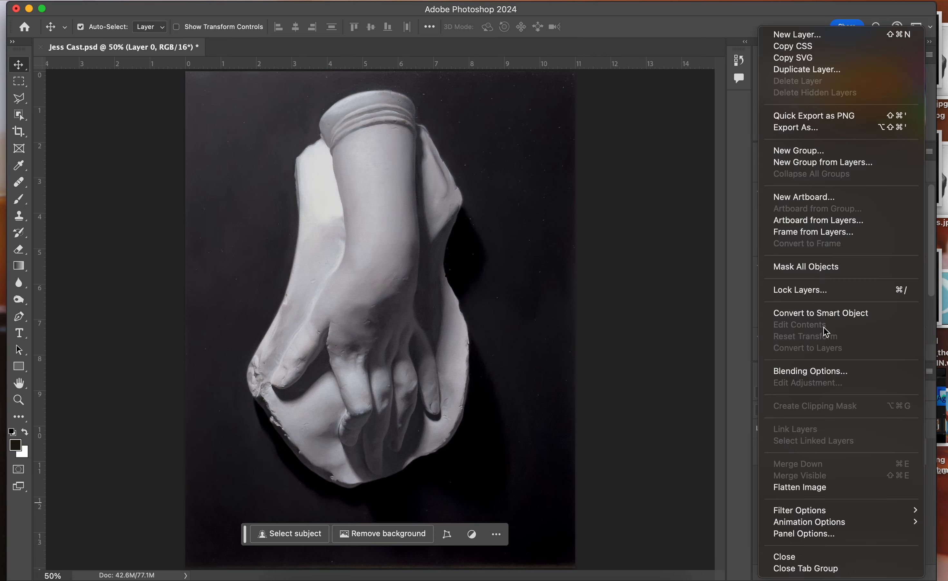
left_click(836, 69)
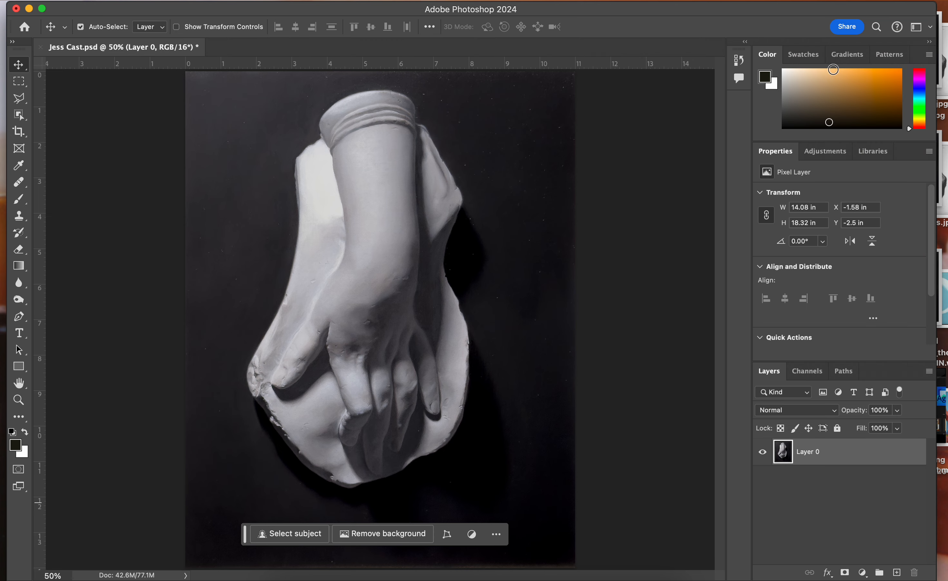
left_click(845, 114)
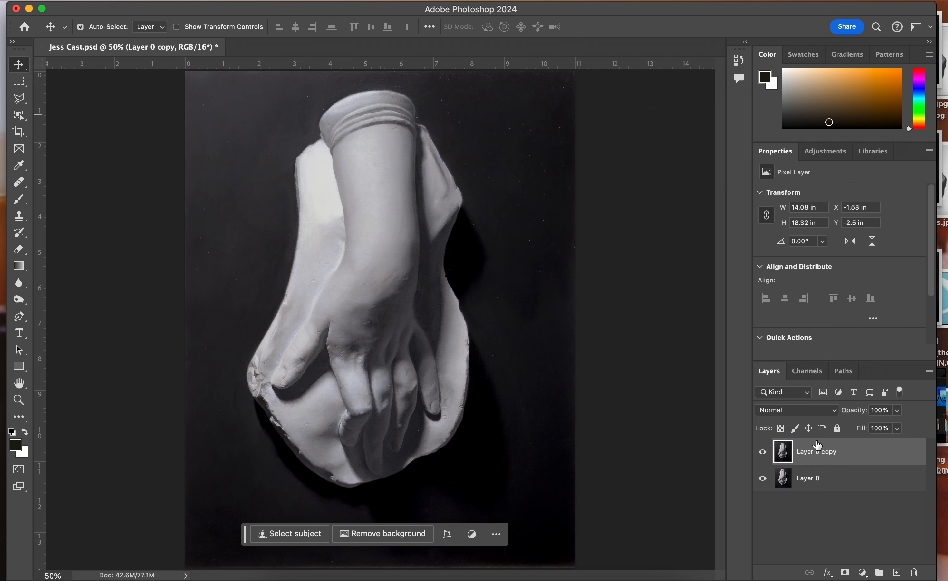
double_click(812, 452)
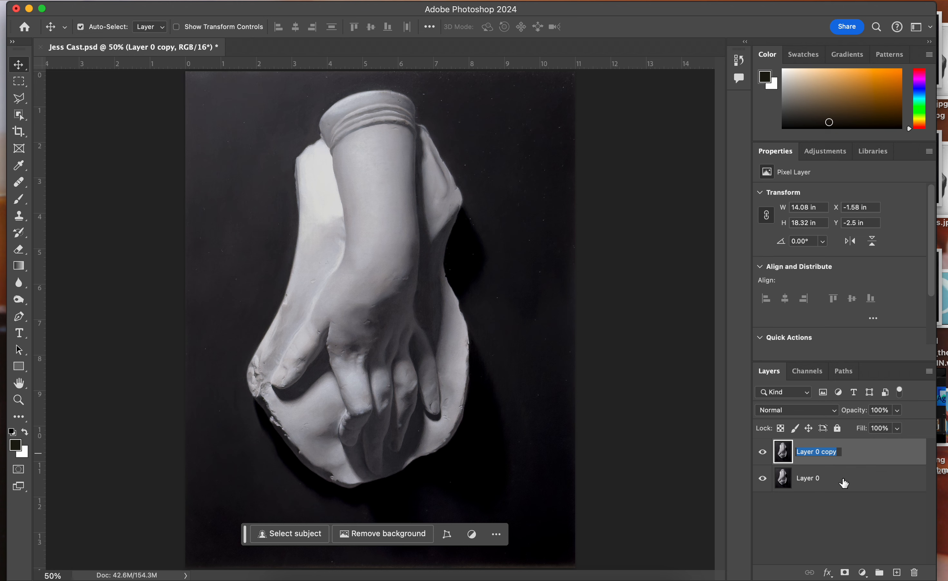
type("Clean")
key("Return")
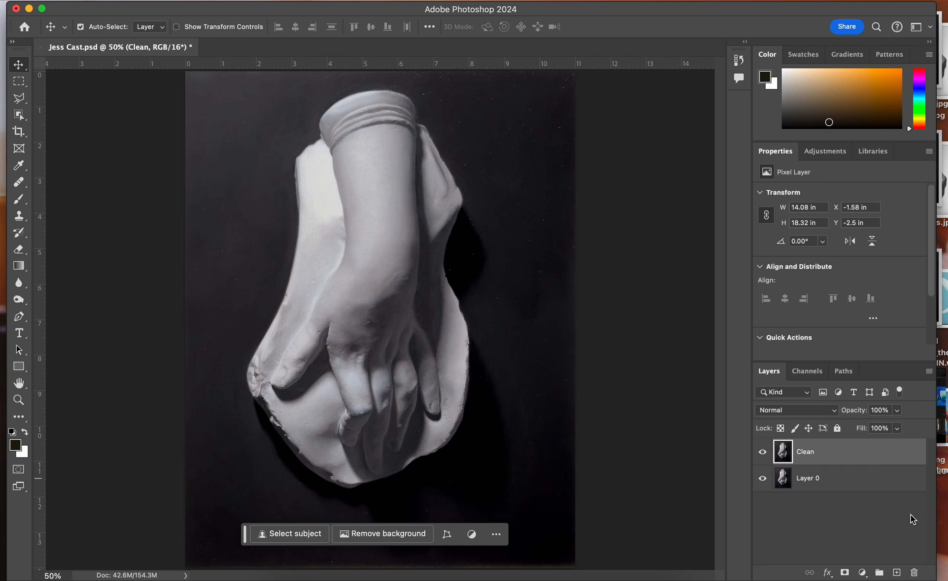
Rename the original Layer 0 as "Dusty"
double_click(808, 479)
type("Dusty")
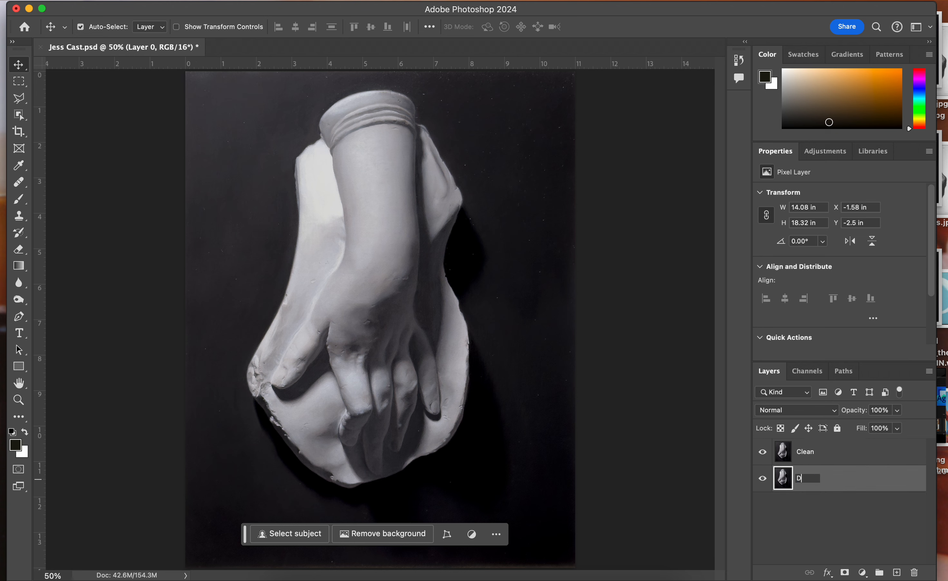
key("Return")
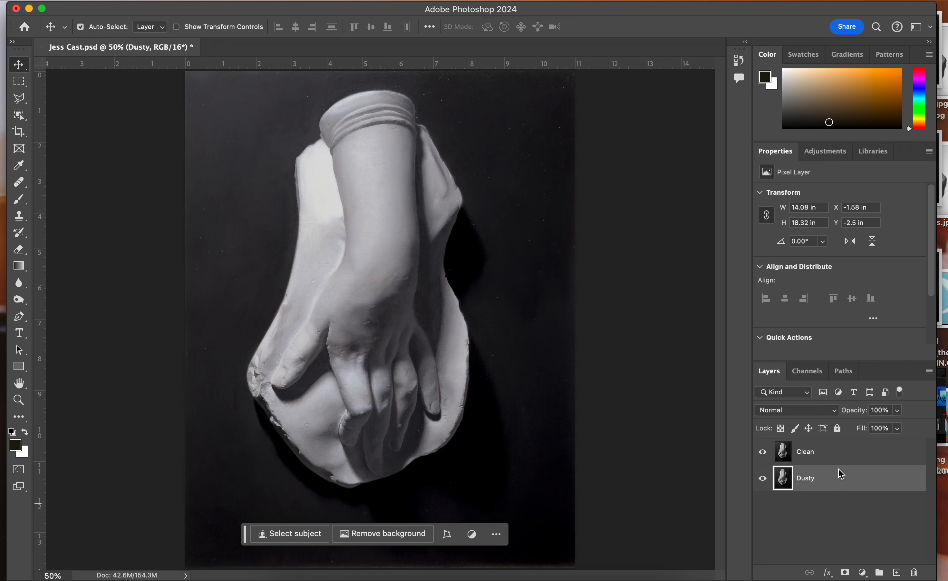
Open the Dust & Scratches filter for the Clean layer and move its dialog clear of the painting
left_click(843, 462)
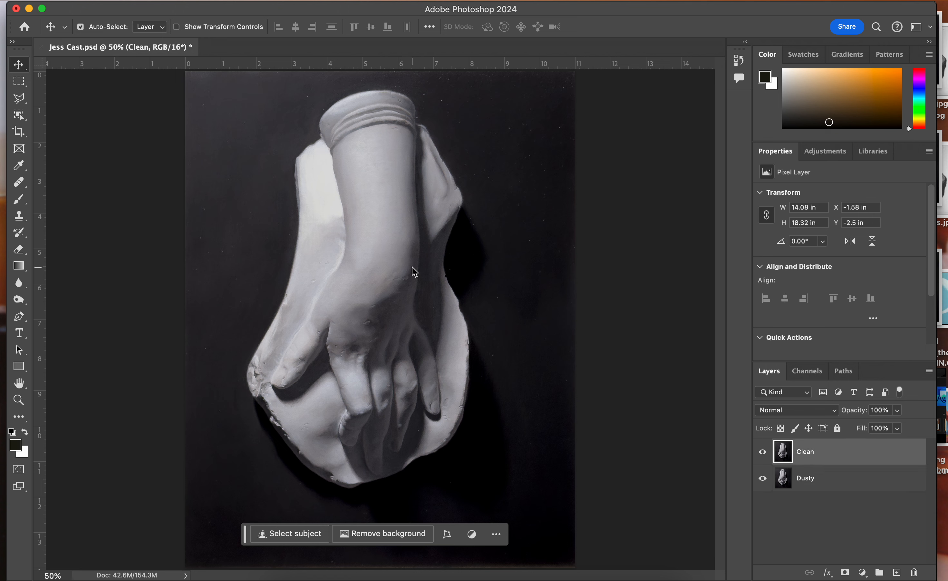
left_click(325, 0)
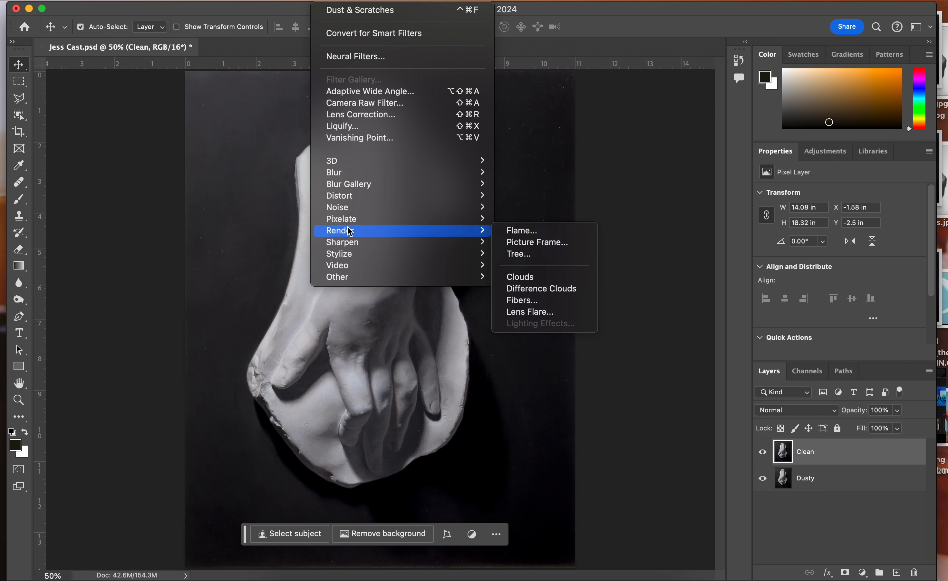
mouse_move(348, 210)
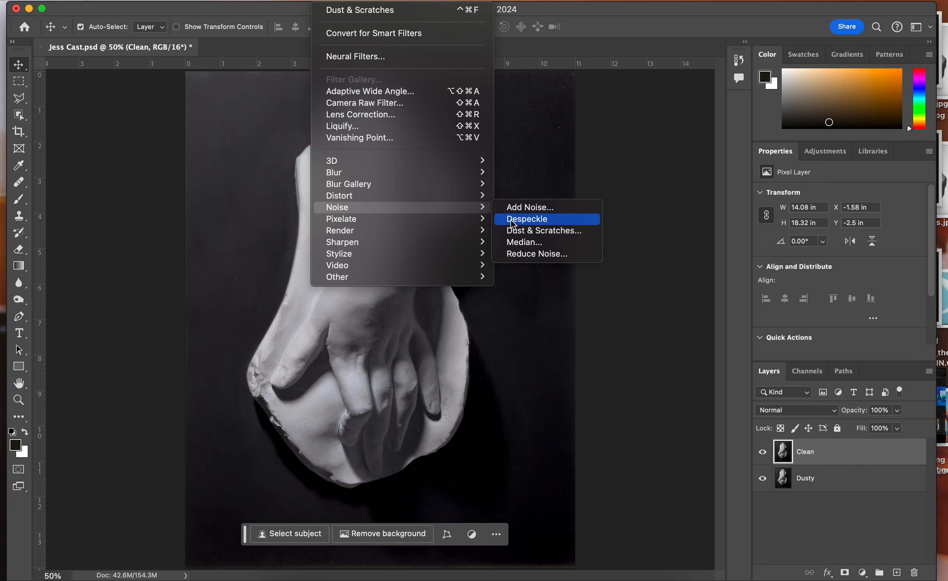
left_click(517, 231)
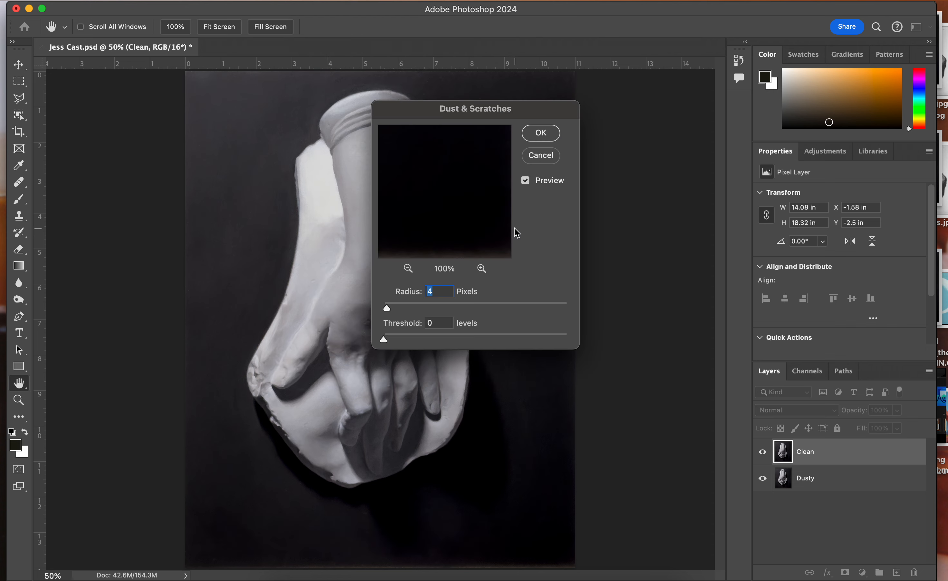
left_click_drag(500, 106, 771, 102)
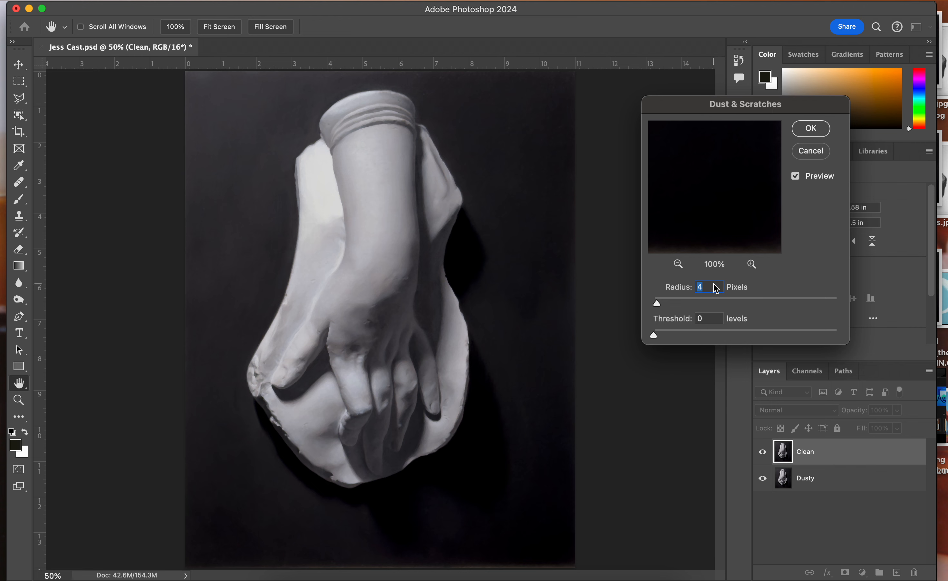
Examine the Dust & Scratches preview over the background, fingers and cast edge, comparing the image with and without the filter
left_click_drag(714, 202, 762, 82)
left_click_drag(694, 212, 817, 191)
left_click_drag(739, 173, 759, 313)
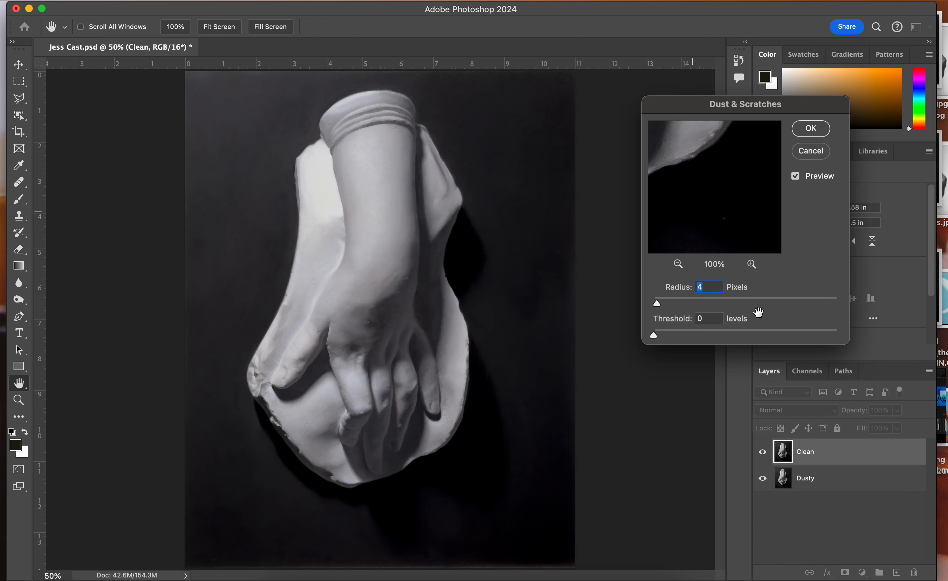
left_click_drag(682, 206, 732, 250)
left_click_drag(730, 204, 727, 215)
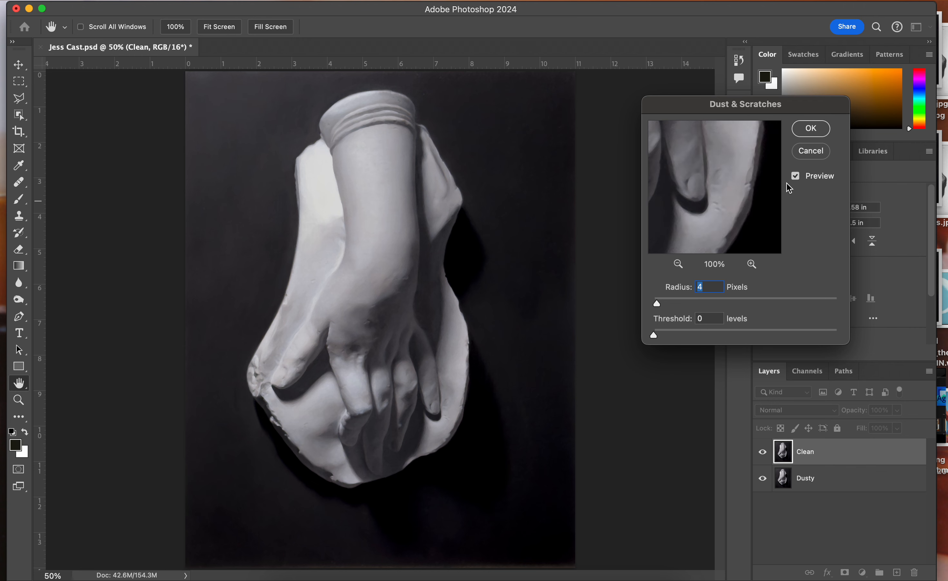
left_click(796, 177)
left_click(796, 178)
left_click(797, 178)
left_click(796, 176)
mouse_move(706, 205)
left_mouse_down()
mouse_move(685, 210)
mouse_move(697, 190)
left_mouse_up()
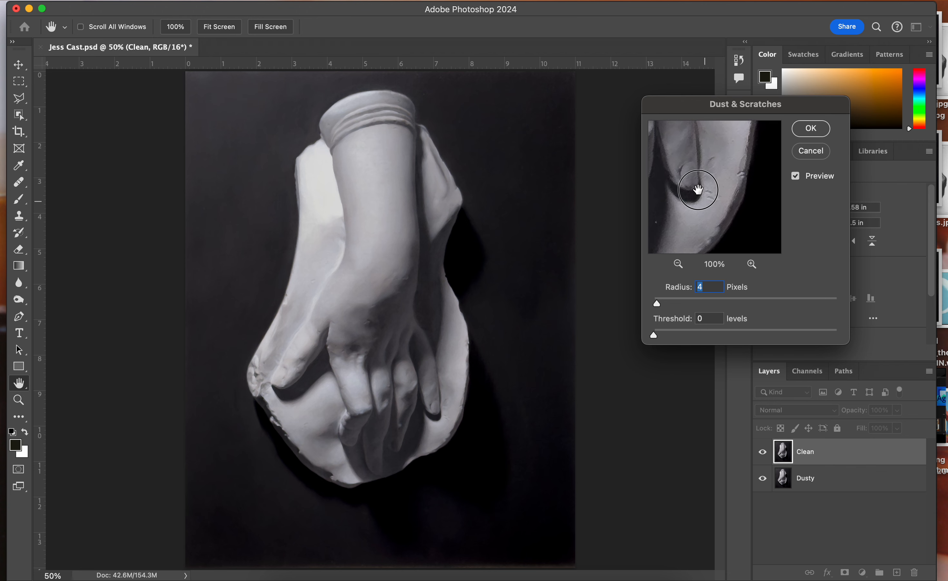
left_click_drag(698, 190, 698, 190)
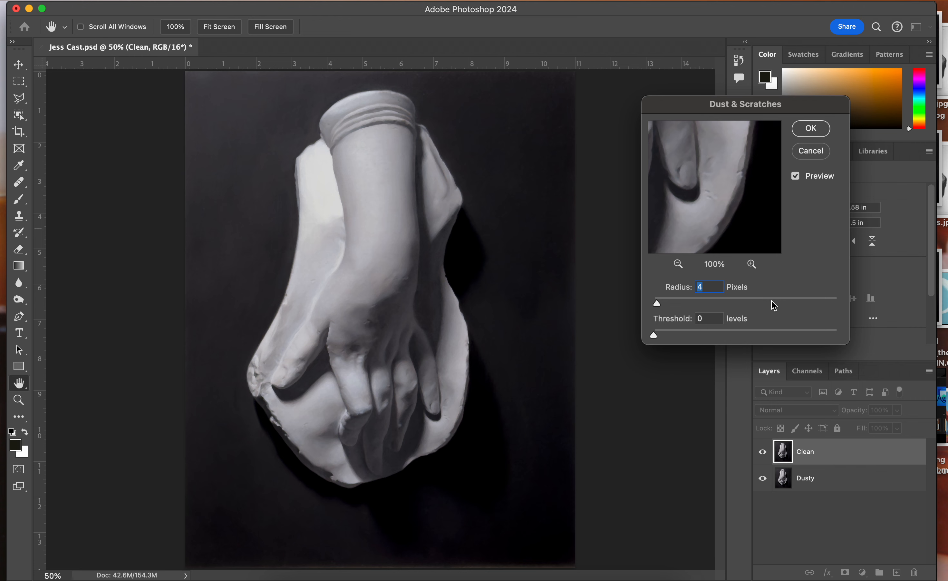
Try Dust & Scratches radii of 9 and 2 pixels, and apply the filter to the Clean layer with a 3-pixel radius
left_click(711, 288)
left_click_drag(710, 289, 685, 287)
type("9")
left_click_drag(711, 291, 689, 291)
type("2")
left_click_drag(705, 290, 678, 290)
type("3")
left_click(811, 129)
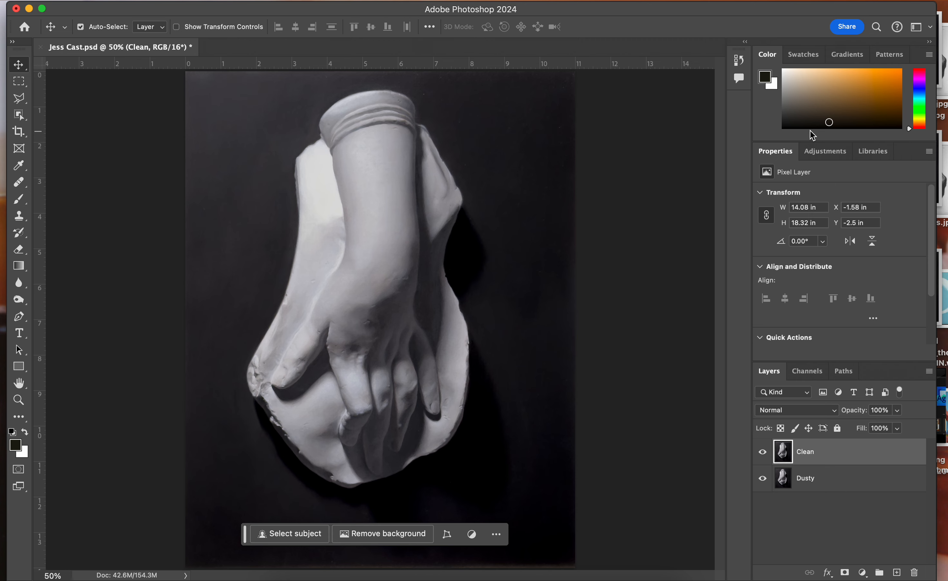
Compare the Clean and Dusty layers up close around the fingers by toggling the Clean layer's visibility, leaving it shown
key("super+equal")
key("super+equal")
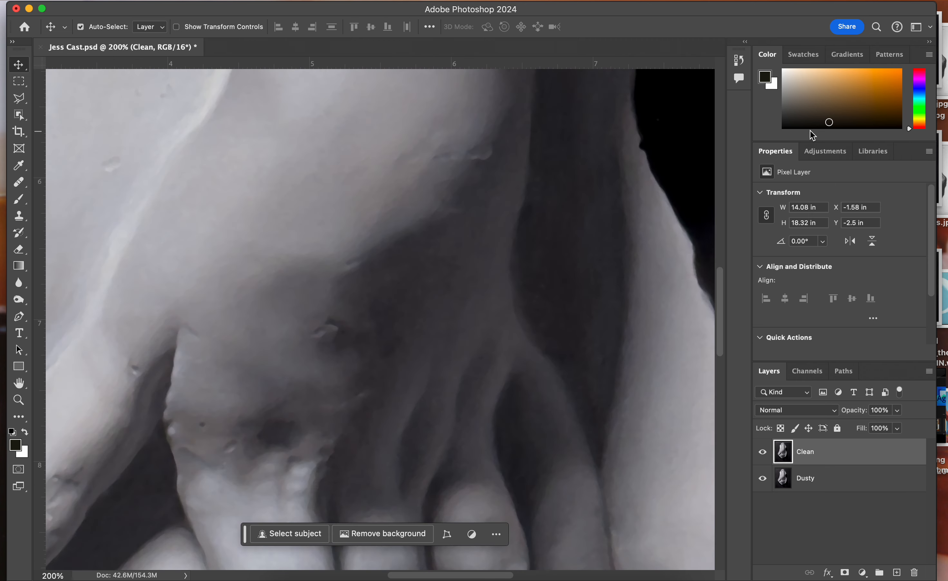
scroll(556, 261, "down", 5)
scroll(556, 260, "right", 5)
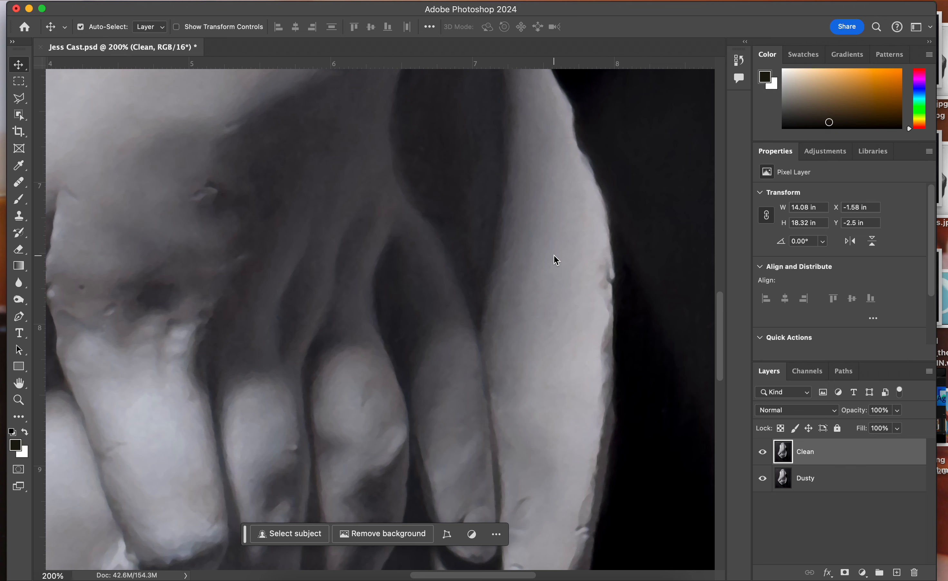
left_click(763, 452)
left_click(763, 452)
left_click(763, 453)
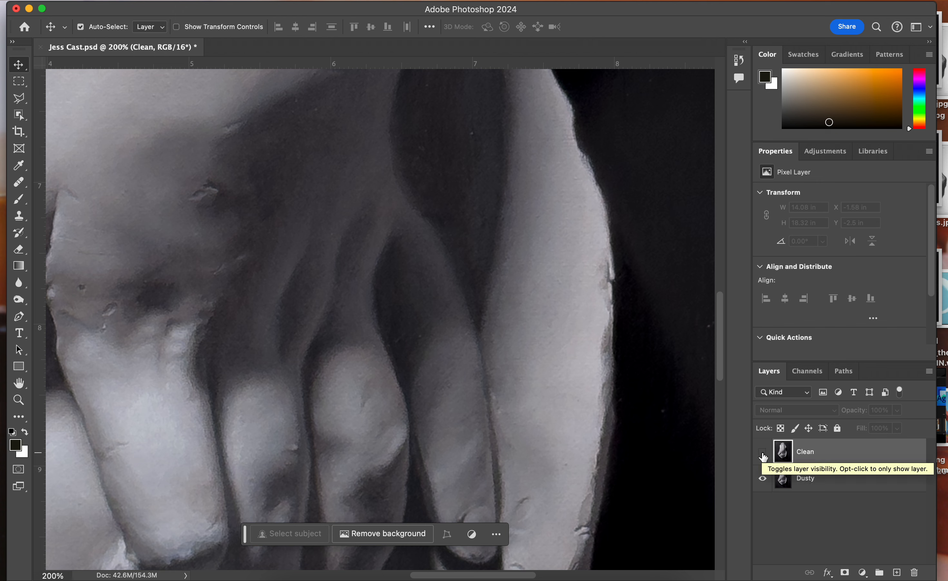
left_click(763, 453)
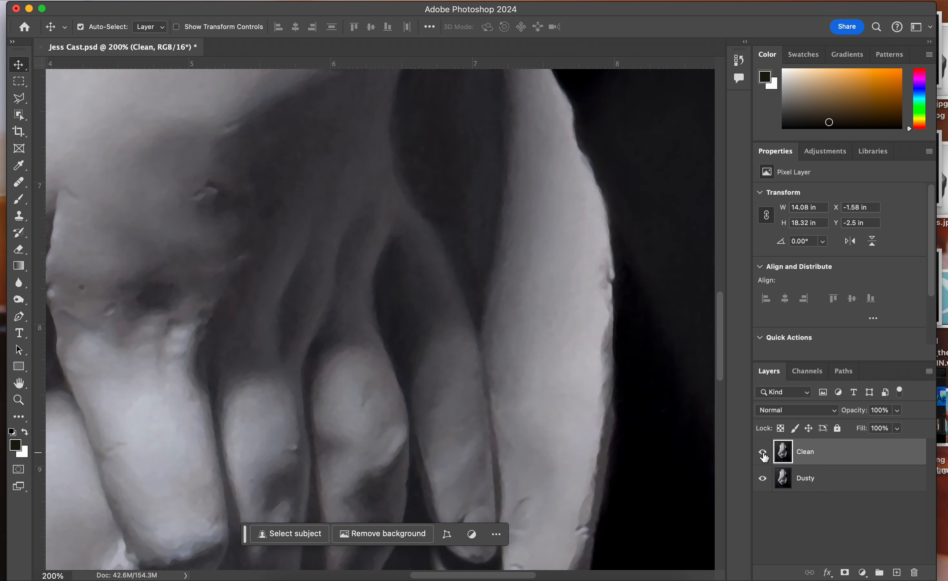
scroll(601, 426, "down", 5)
scroll(601, 426, "left", 2)
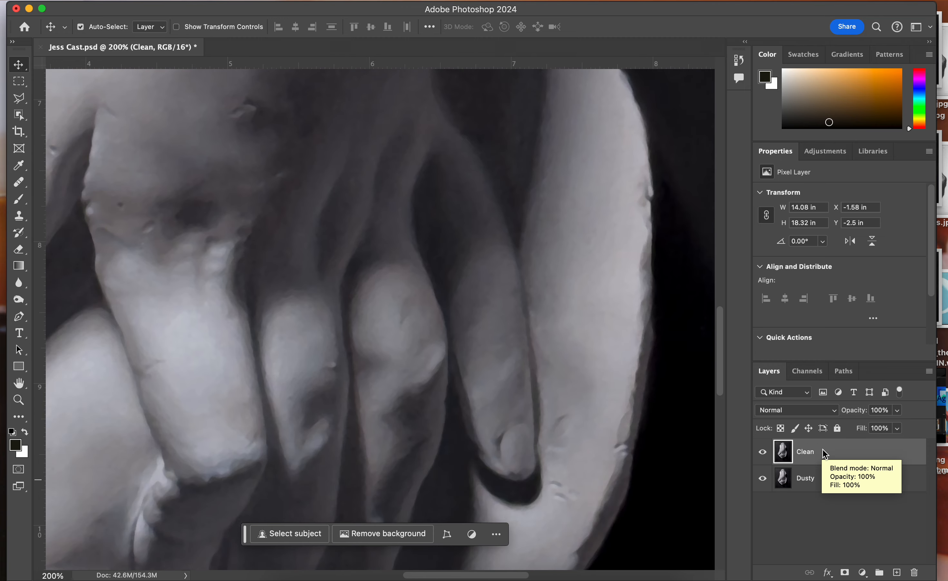
Reorder the layers so that Clean sits beneath Dusty
left_click_drag(826, 453, 825, 483)
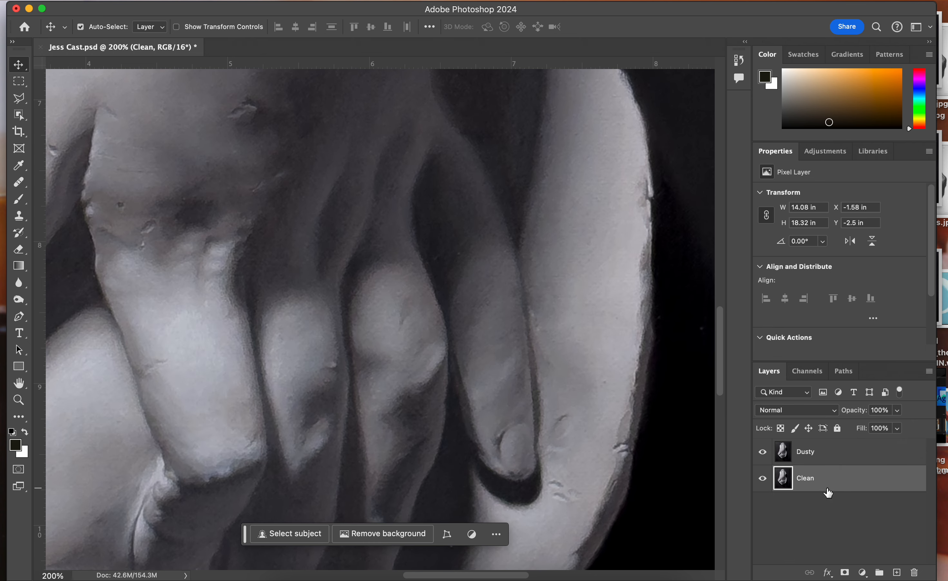
scroll(608, 394, "up", 15)
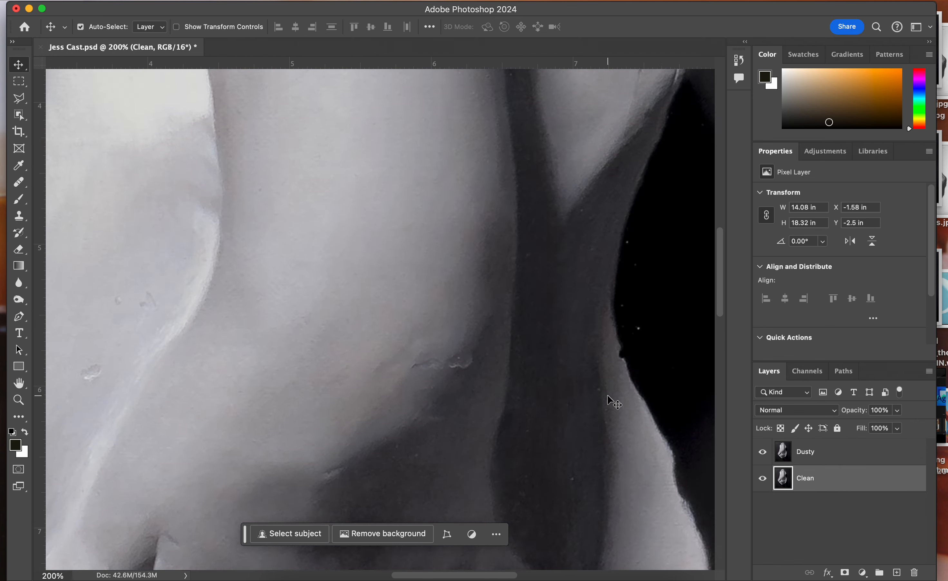
key("super+minus")
key("super+minus")
key("super+minus")
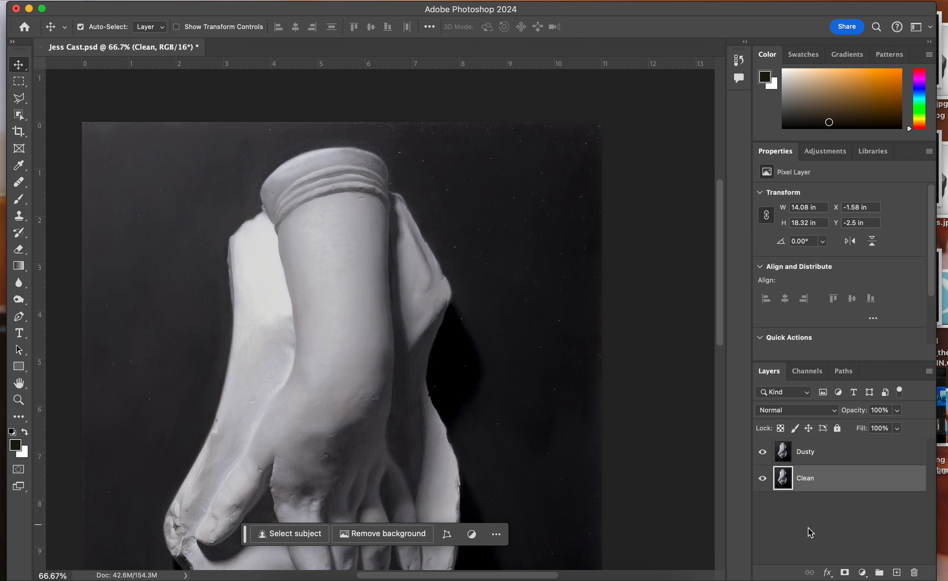
Add a white layer mask to the Dusty layer and select the mask for editing
left_click(867, 460)
left_click_drag(246, 539, 166, 569)
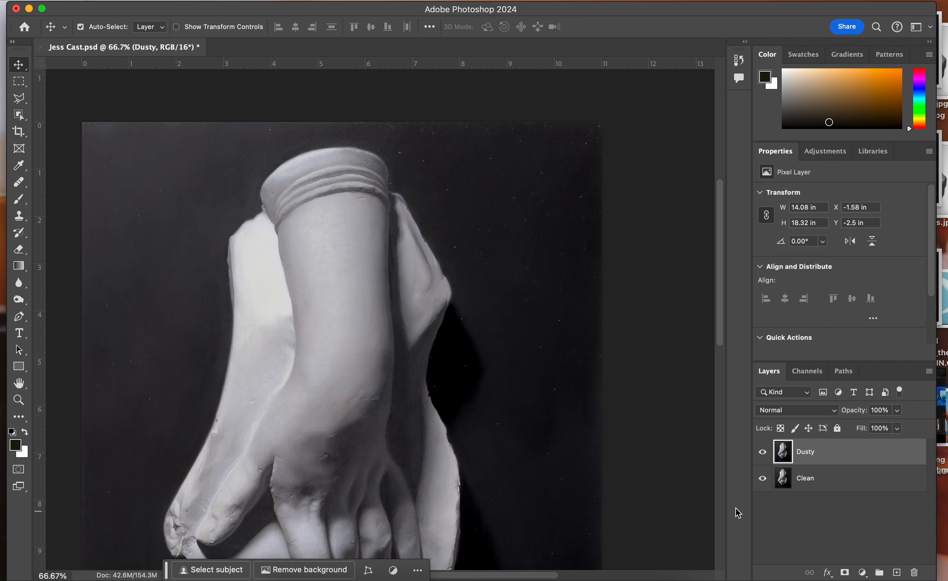
left_click(840, 528)
left_click(842, 458)
left_click(845, 573)
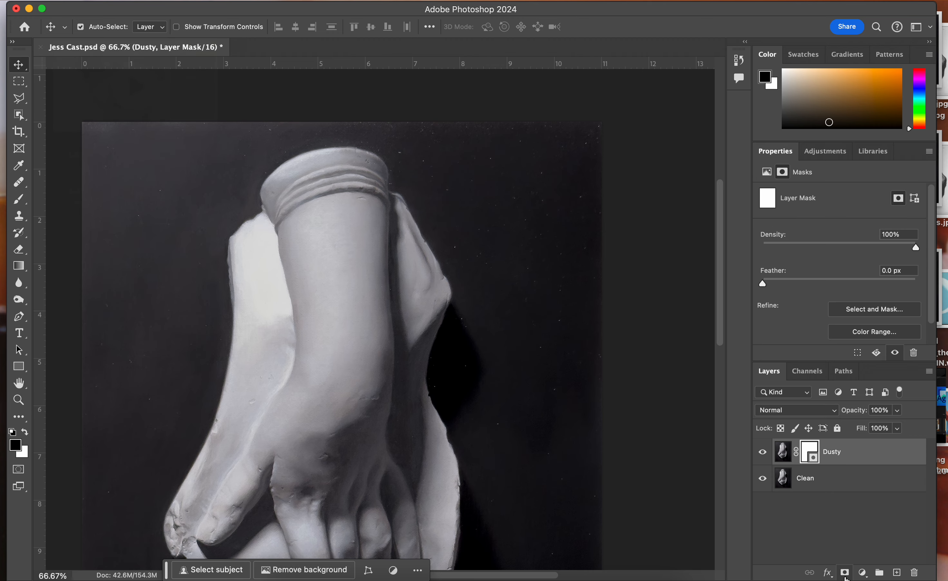
left_click(898, 516)
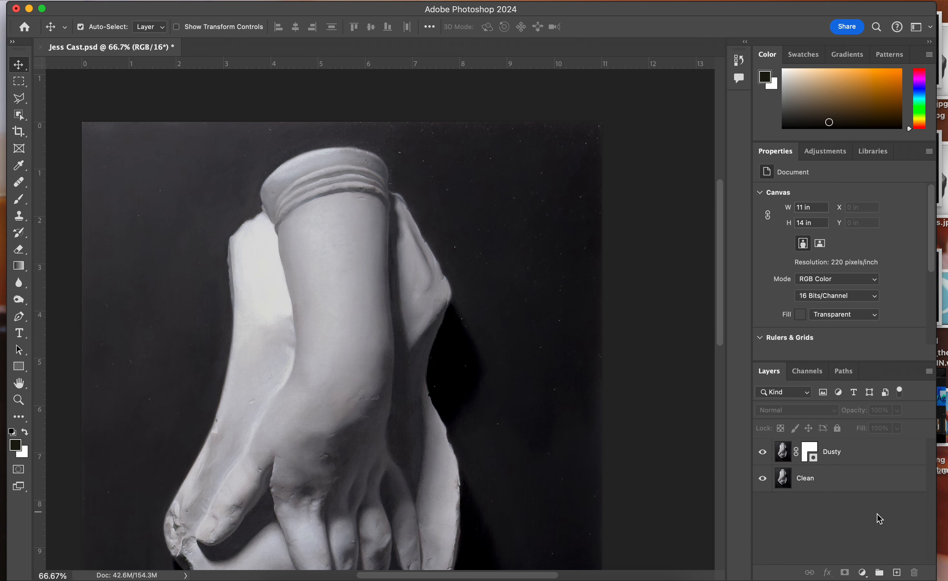
left_click(811, 452)
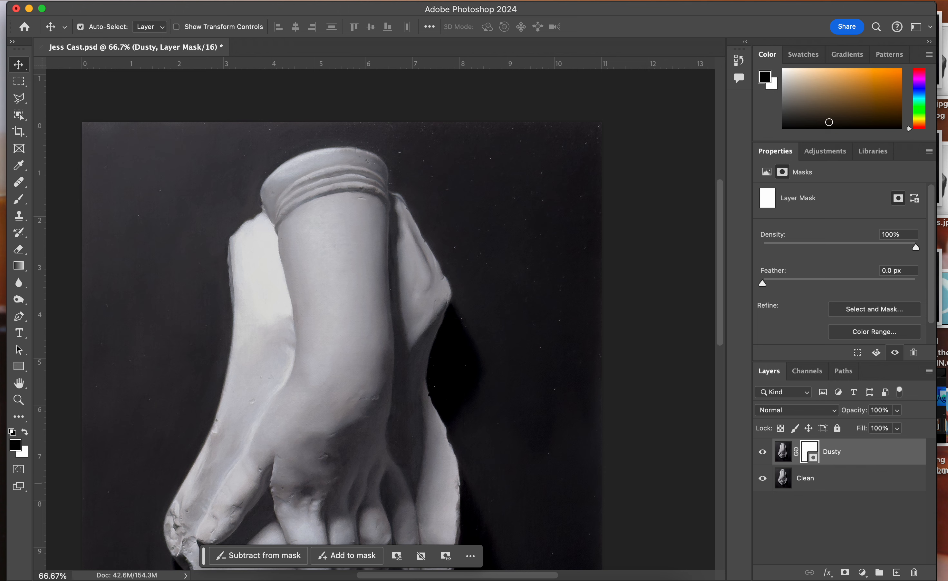
Paint black on the Dusty layer's mask over the specks in the background right of the forearm, using 400 px and 200 px brushes
left_click(15, 201)
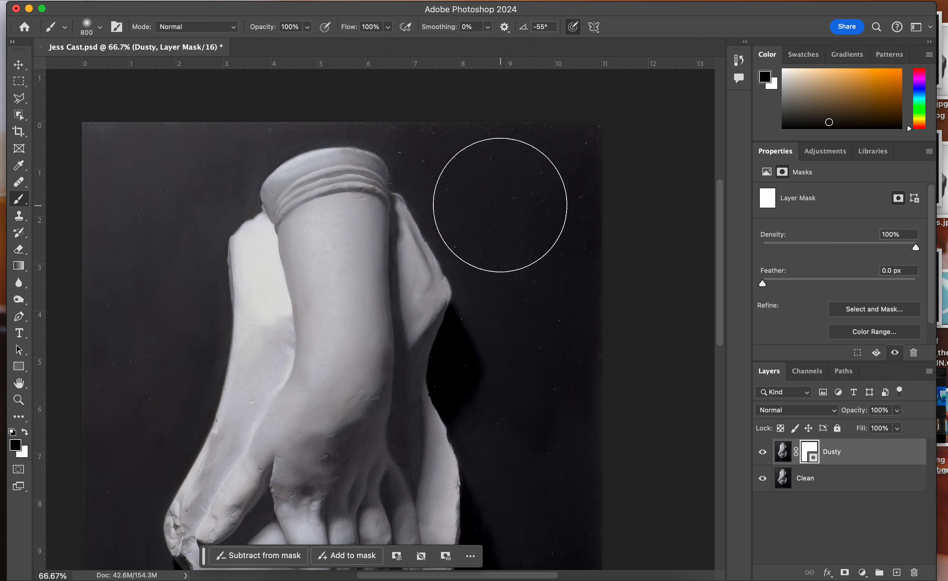
key("bracketleft")
key("bracketleft")
key("bracketleft")
key("bracketleft")
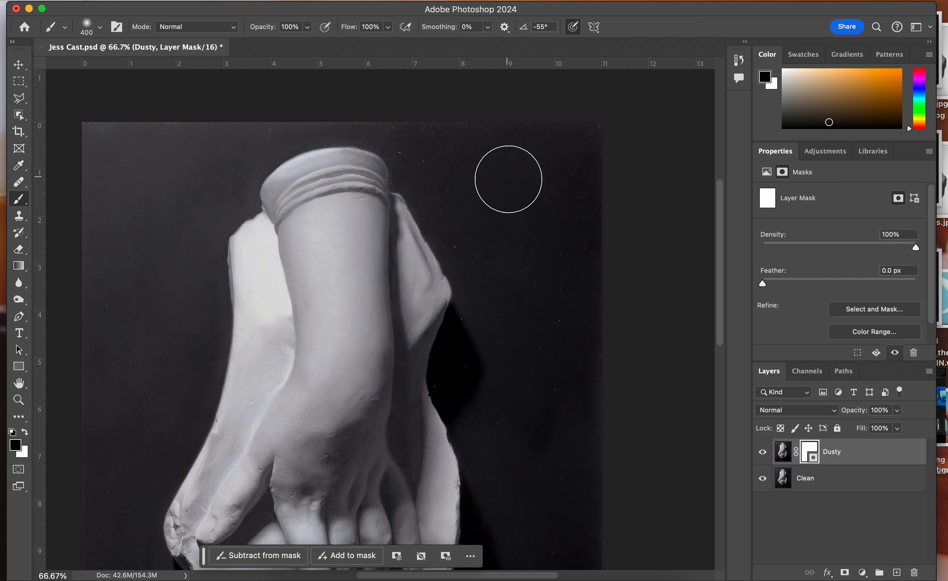
mouse_move(478, 210)
left_mouse_down()
mouse_move(548, 286)
mouse_move(588, 236)
mouse_move(588, 166)
mouse_move(470, 142)
left_mouse_up()
key("bracketleft")
key("bracketleft")
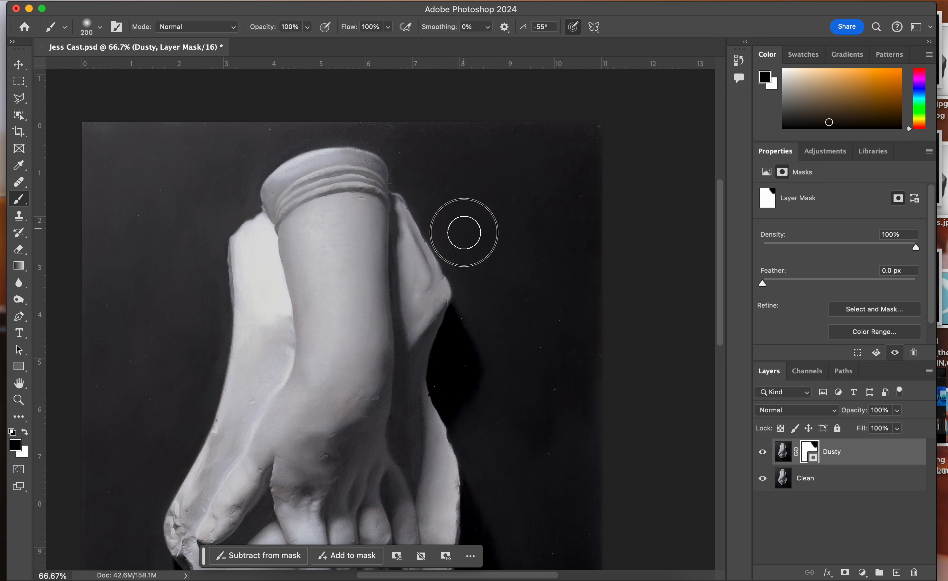
left_click(473, 321)
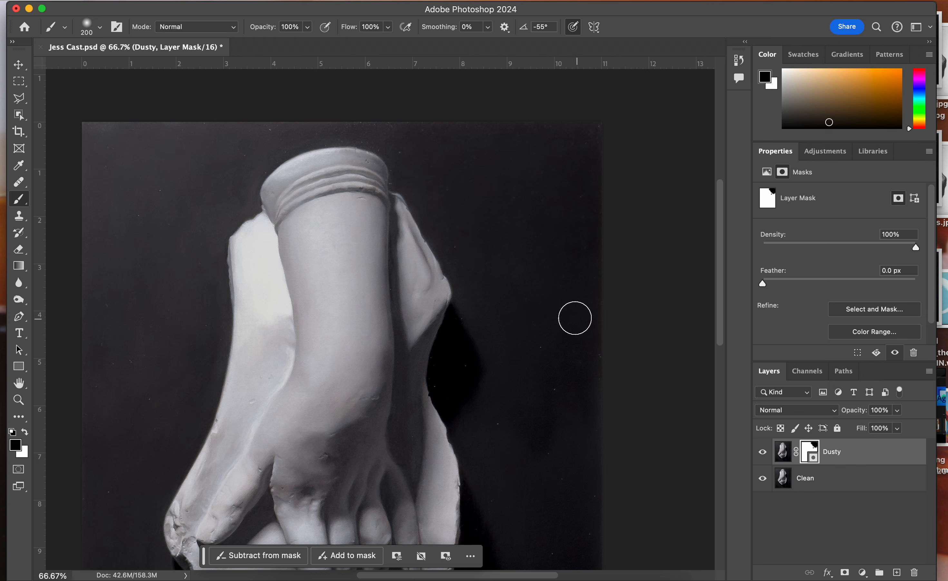
Paint black on the Dusty layer's mask over the specks in the dark shadow right of the forearm, using a 60 px brush
key("bracketleft")
key("bracketleft")
key("bracketleft")
key("bracketleft")
key("bracketleft")
key("bracketleft")
key("bracketleft")
key("bracketleft")
key("super+equal")
key("super+equal")
scroll(554, 402, "down", 2)
scroll(554, 402, "right", 3)
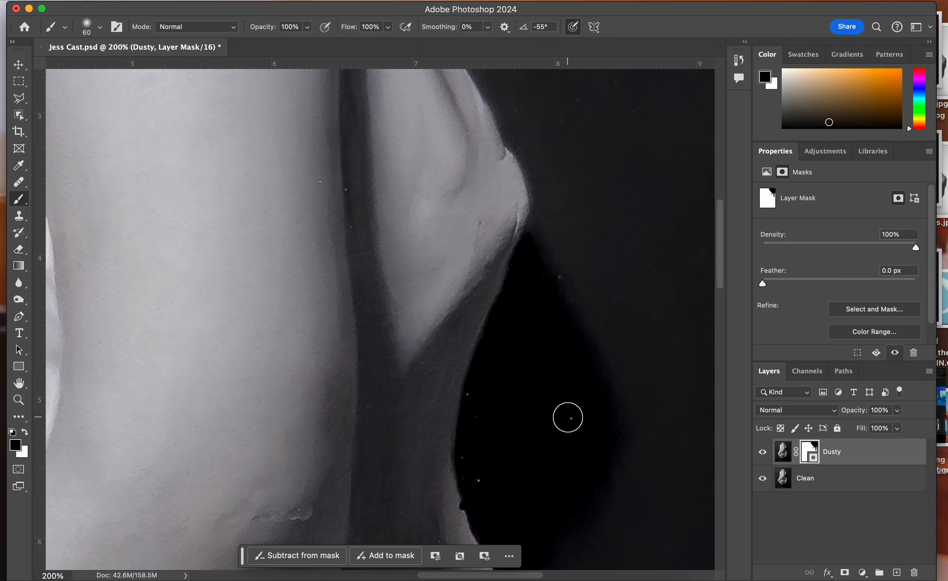
left_click(570, 417)
left_click(476, 393)
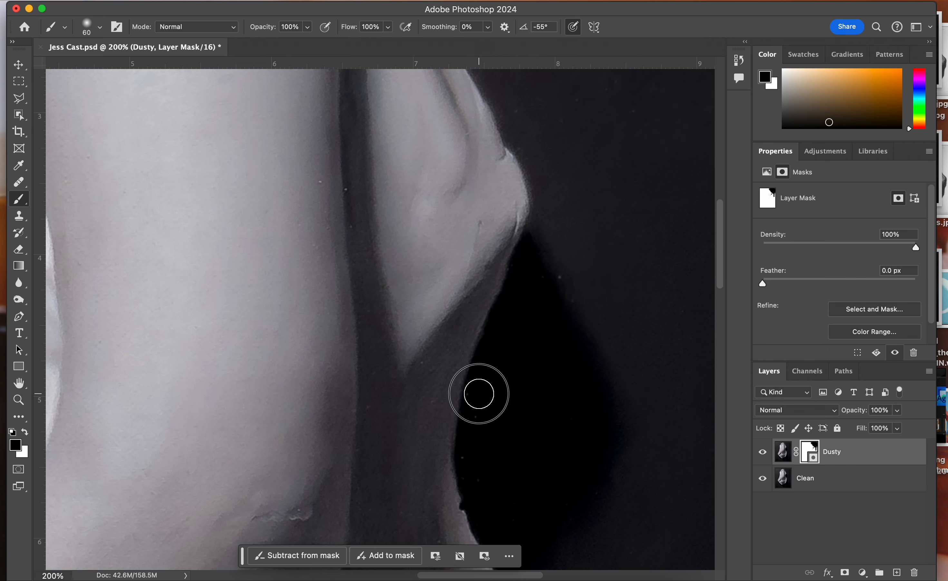
scroll(507, 463, "down", 5)
scroll(506, 463, "right", 2)
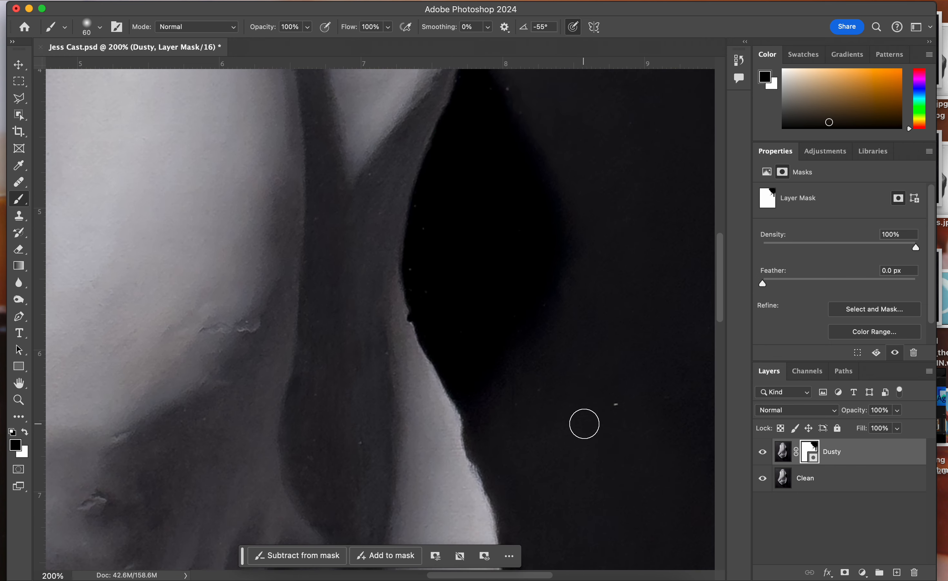
scroll(552, 373, "up", 7)
scroll(552, 373, "right", 1)
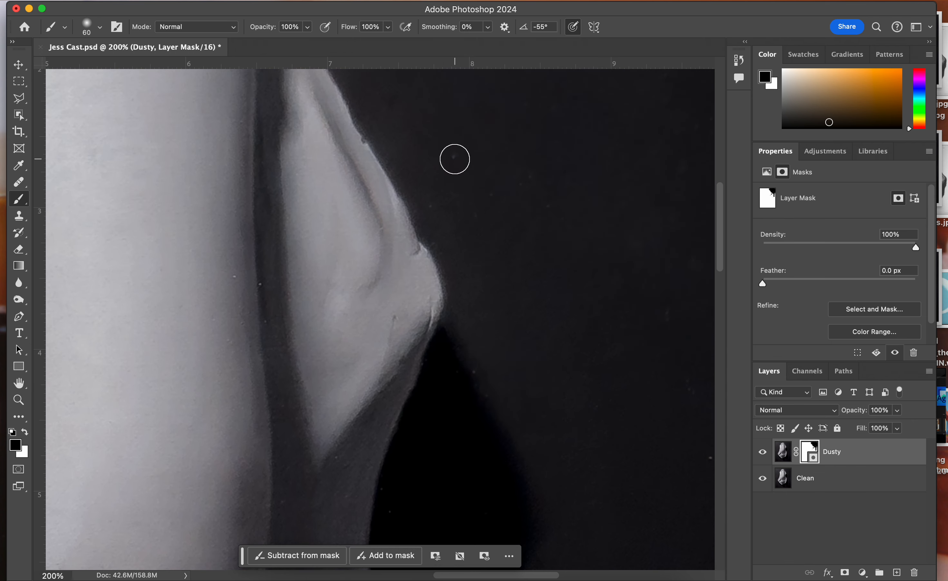
Reduce the brush to 30 px and mask out the two specks along the forearm's right edge
scroll(390, 211, "left", 2)
scroll(390, 210, "left", 3)
key("bracketleft")
key("bracketleft")
key("bracketleft")
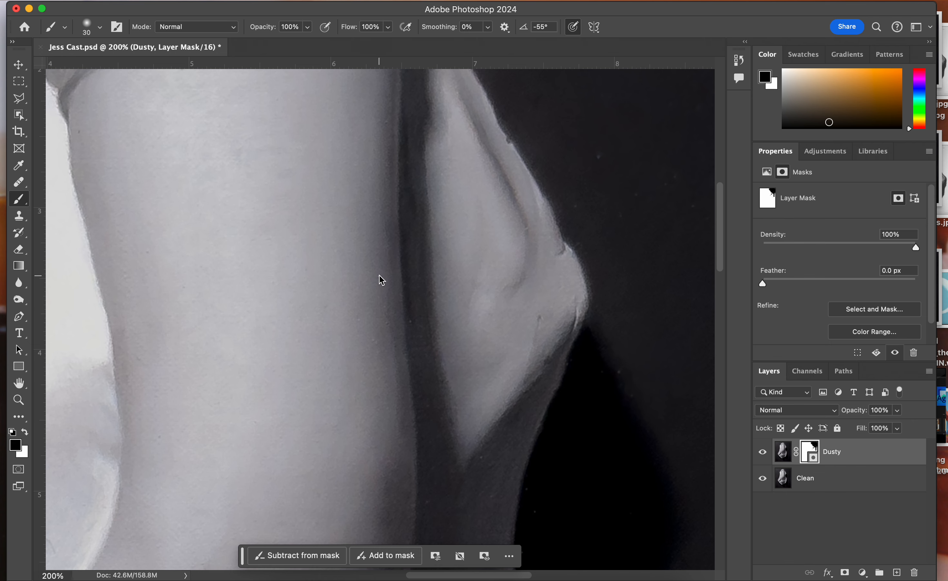
Mask the specks in the background at the cast's upper left with a 90 px black brush, and paint the cast's top rim back in white
scroll(380, 276, "left", 15)
scroll(380, 276, "up", 4)
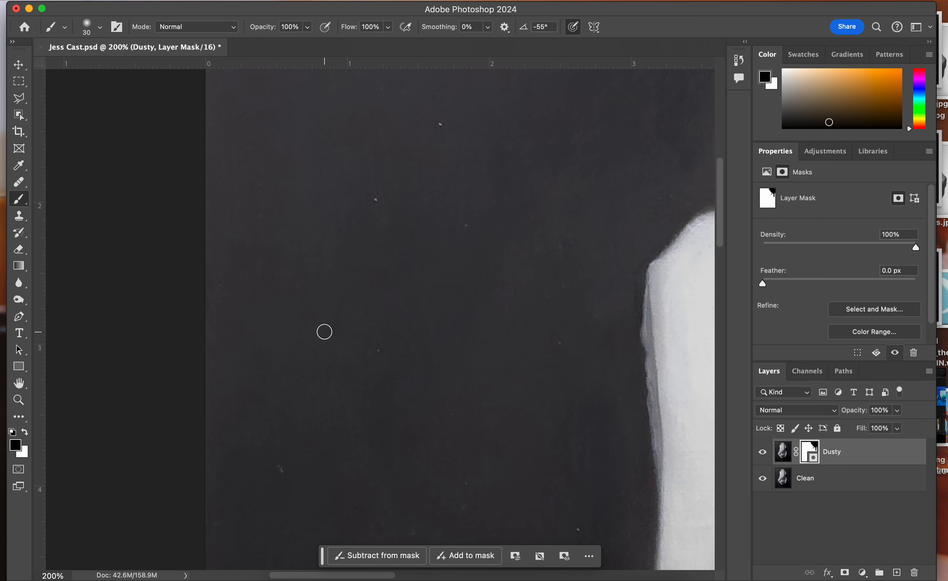
key("super+minus")
key("super+minus")
key("super+minus")
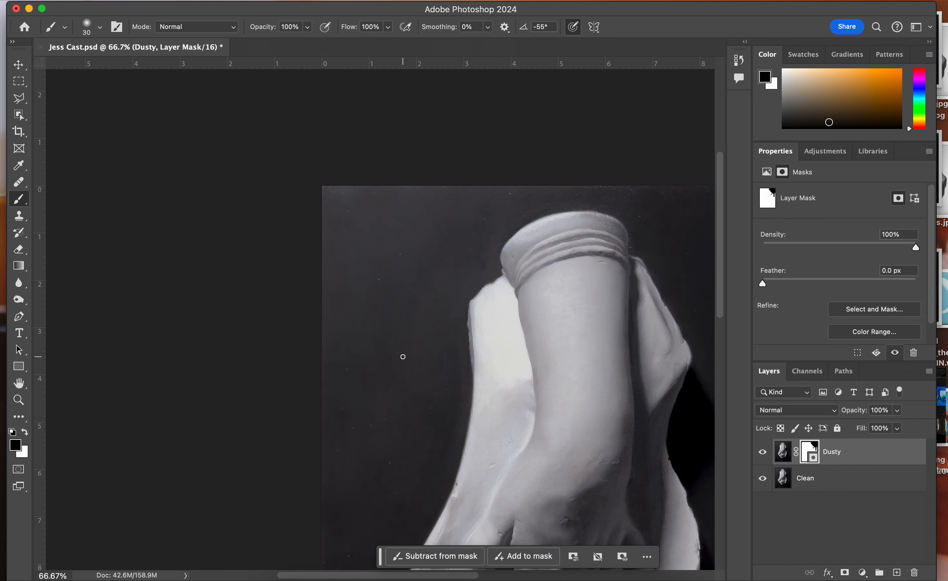
scroll(403, 356, "right", 8)
scroll(403, 357, "down", 2)
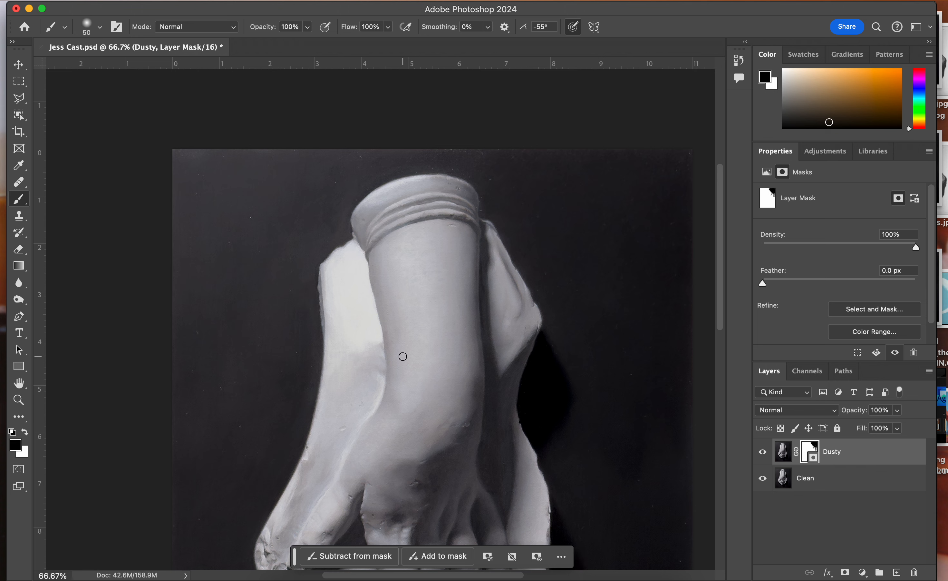
key("bracketright")
key("x")
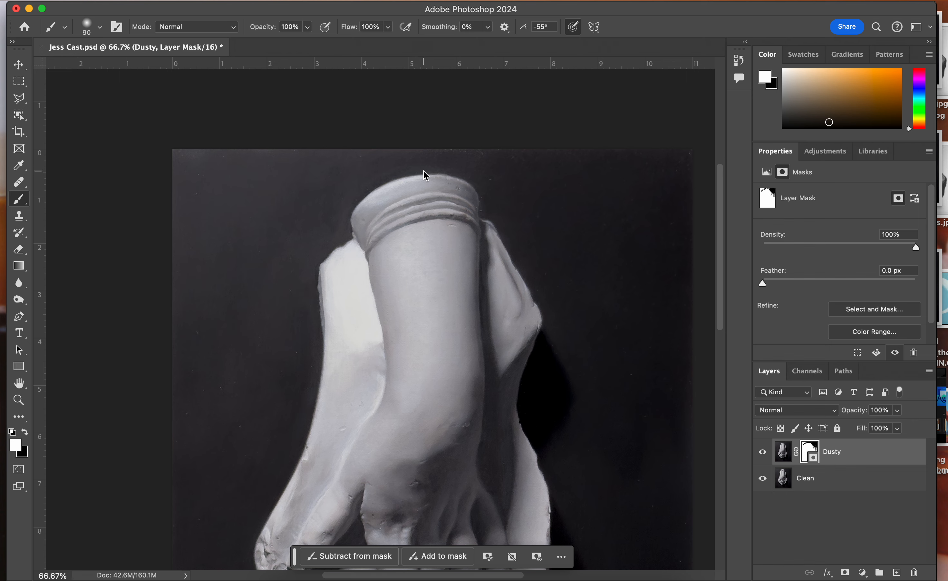
left_click_drag(424, 169, 450, 177)
Paint black on the mask over the specks in the lower background on both sides of the cast and beside the little finger
scroll(529, 312, "down", 5)
scroll(527, 313, "down", 1)
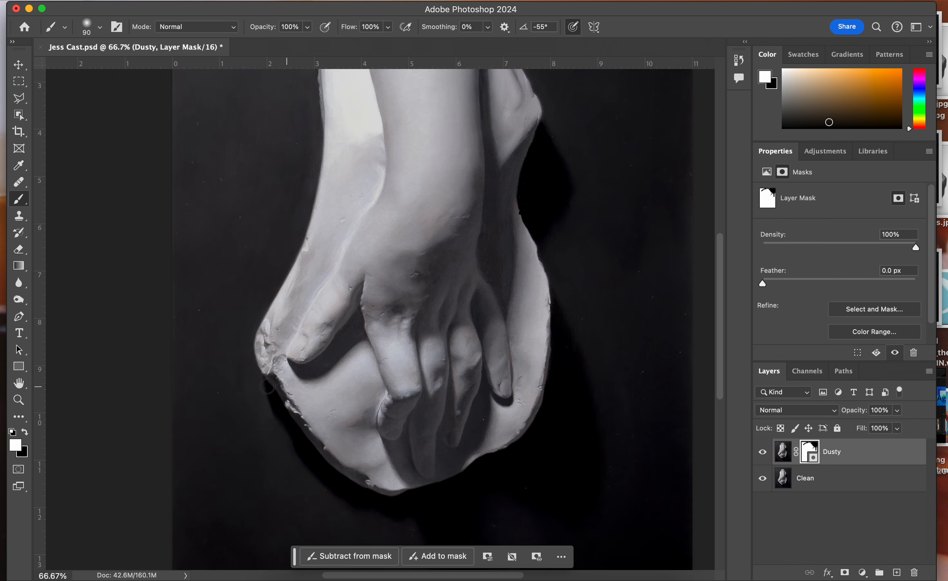
key("x")
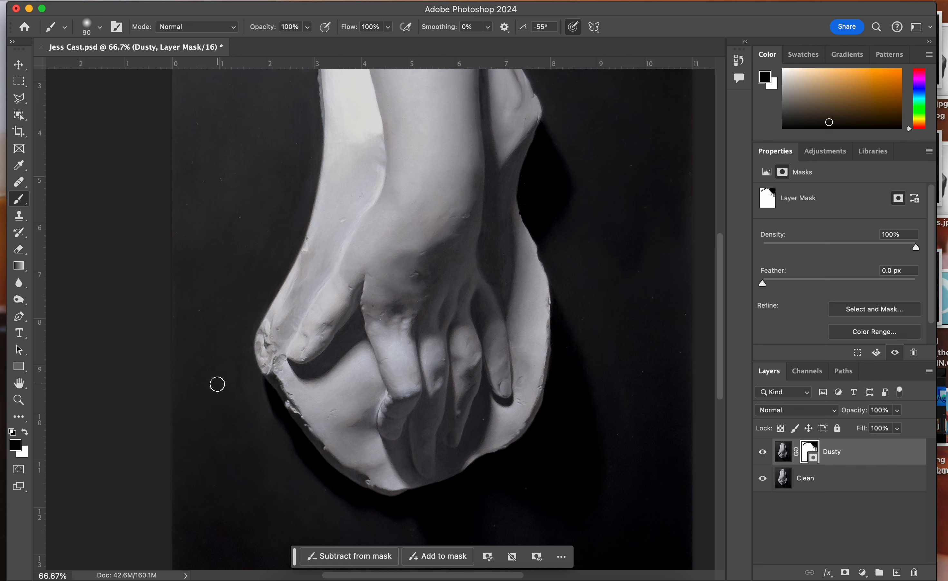
key("x")
key("x")
key("x")
key("x")
key("x")
key("x")
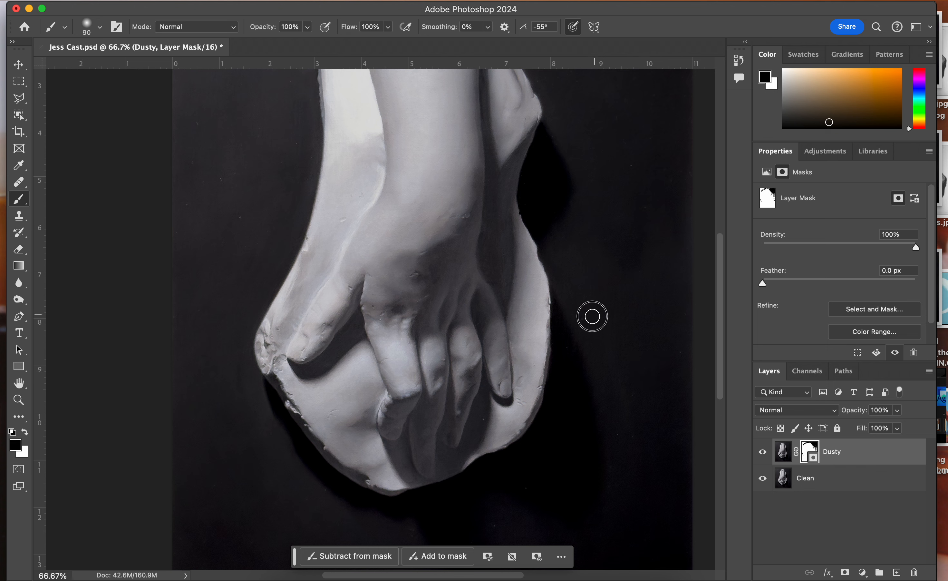
left_click_drag(683, 341, 682, 341)
left_click(483, 420)
Mask out the specks in the background left of the forearm with black, and switch the painting color to white
scroll(297, 340, "up", 2)
scroll(297, 339, "left", 2)
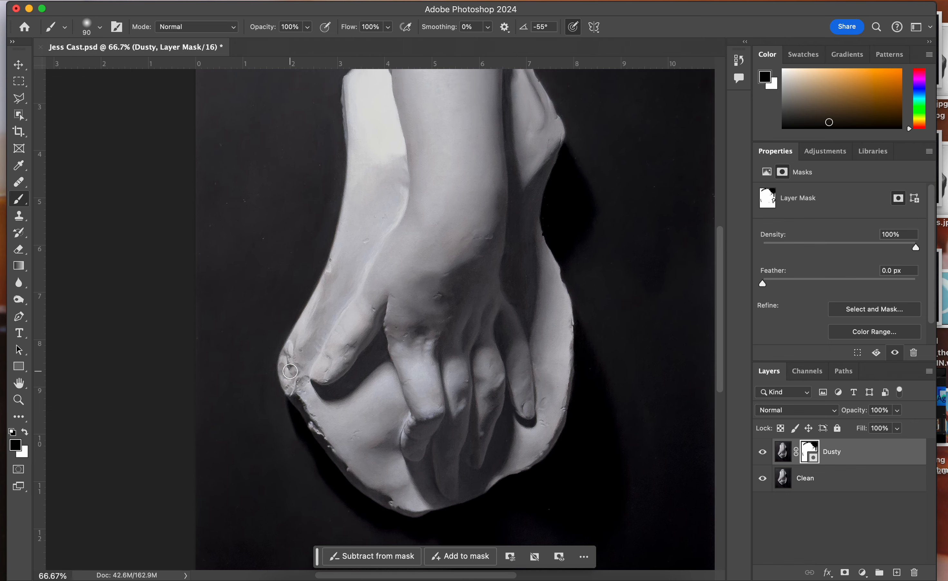
scroll(290, 371, "up", 5)
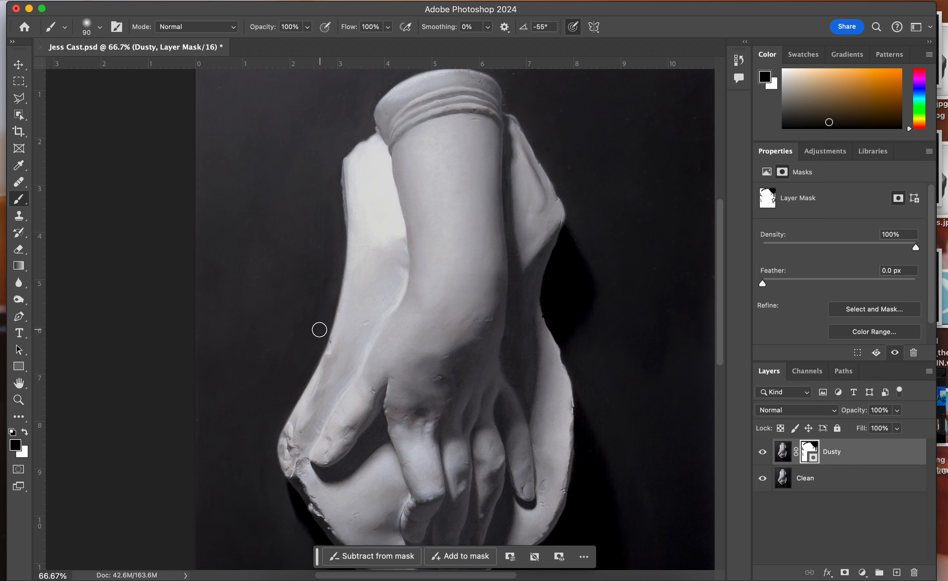
key("x")
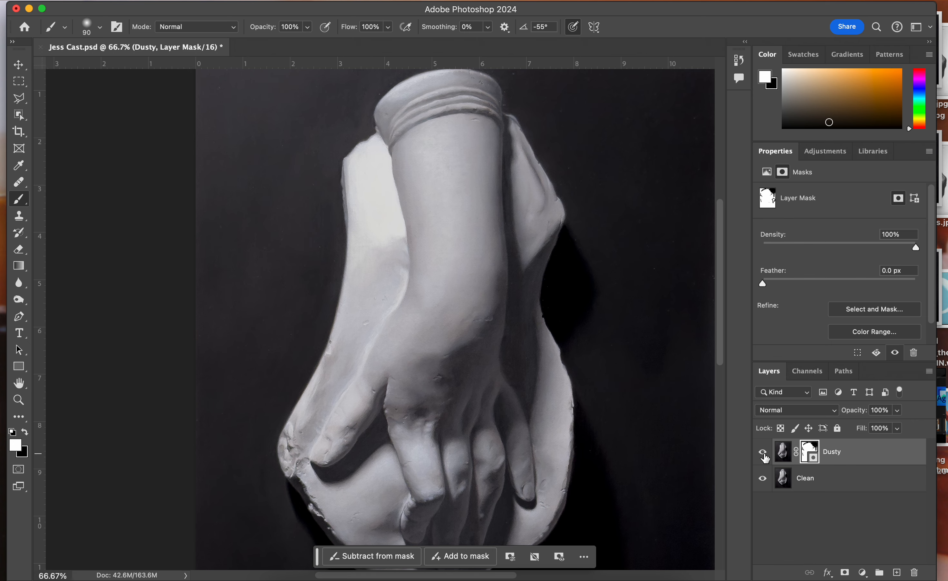
Examine the masked areas of the Dusty layer with Clean temporarily hidden, check the brush size and hardness, and show Clean again
left_click(762, 479)
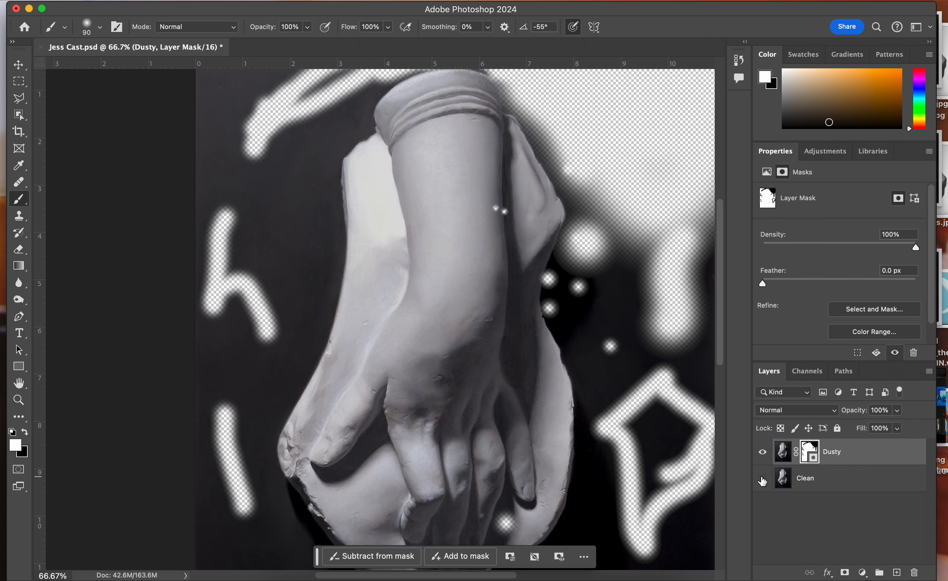
scroll(674, 386, "down", 3)
scroll(675, 387, "right", 2)
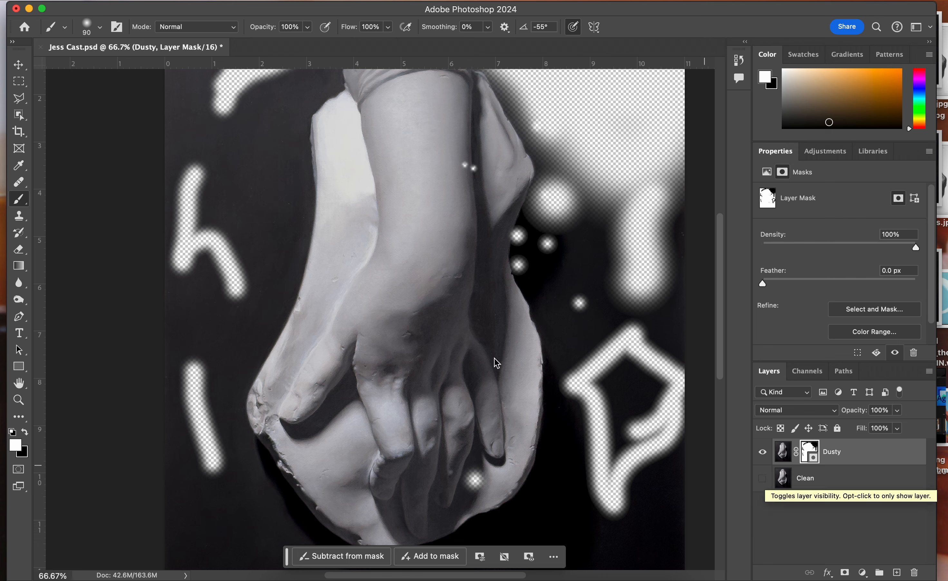
left_click(99, 28)
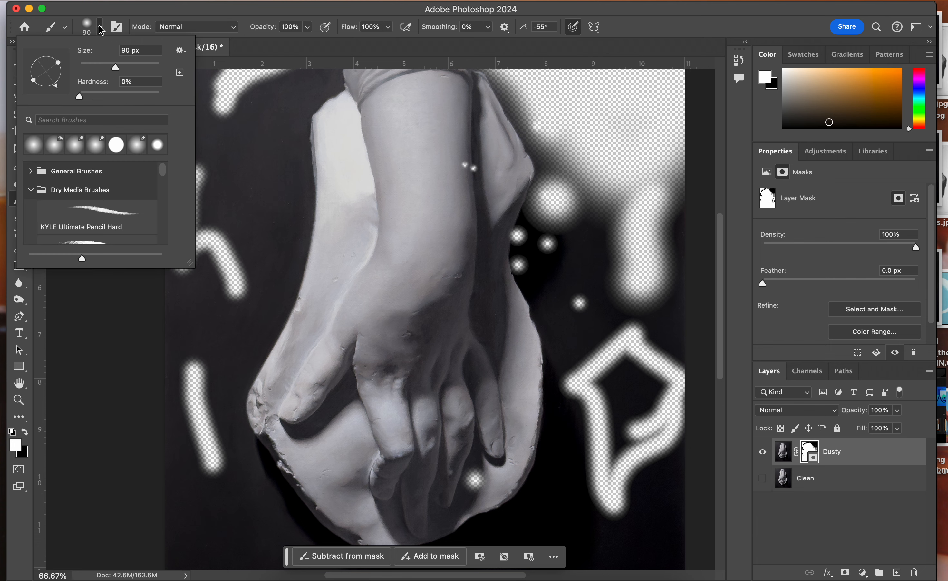
left_click(99, 28)
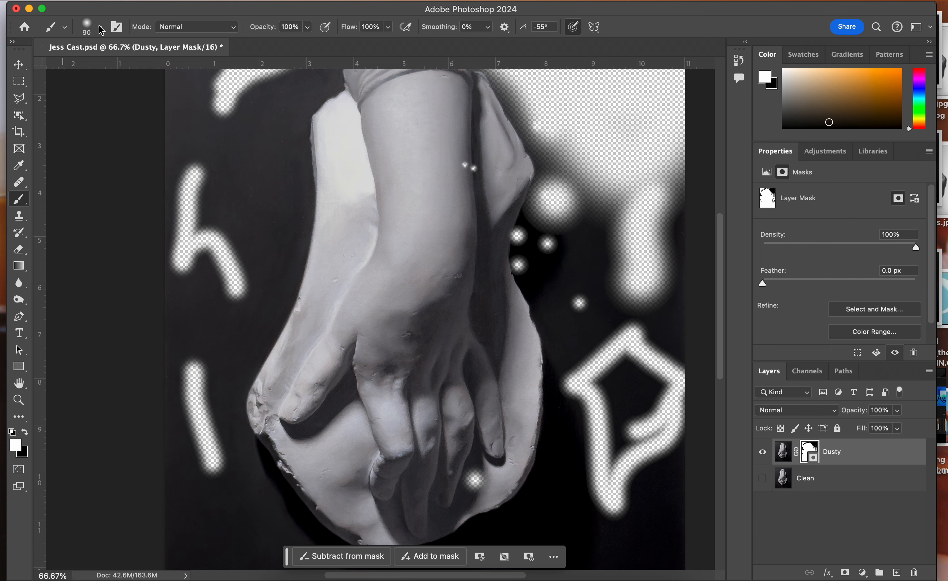
left_click(763, 479)
Check the retouched painting from top to bottom and save the changes to Jess Cast.psd
scroll(545, 427, "up", 3)
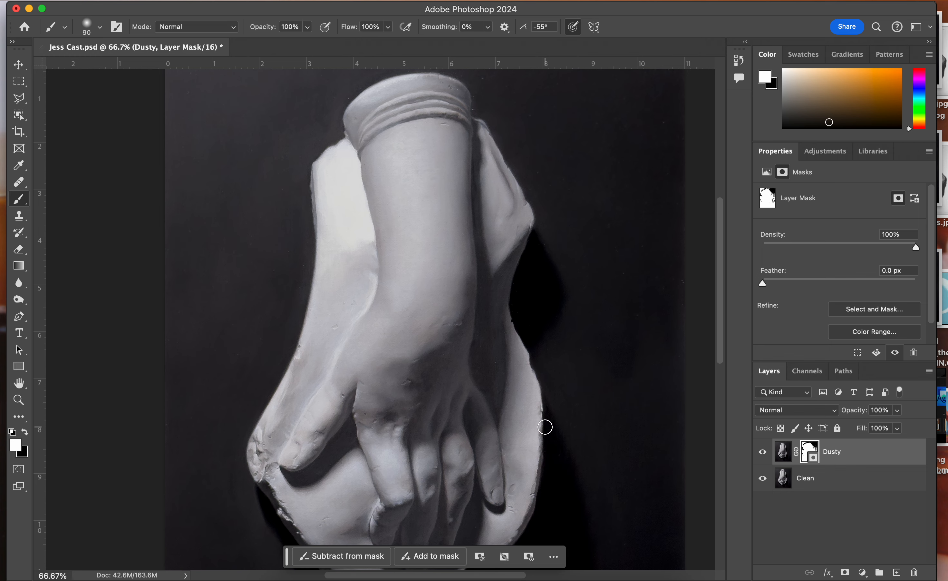
scroll(546, 427, "down", 9)
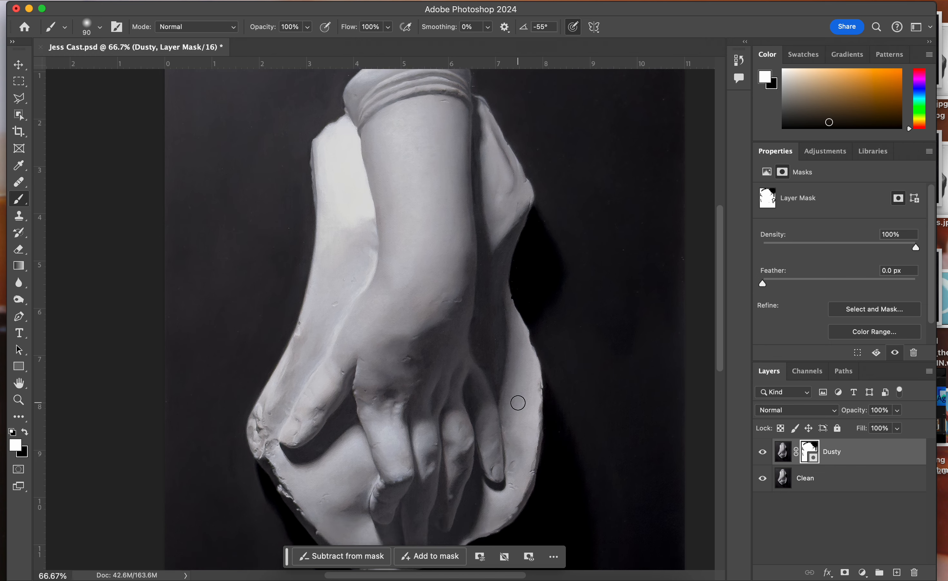
scroll(518, 403, "down", 5)
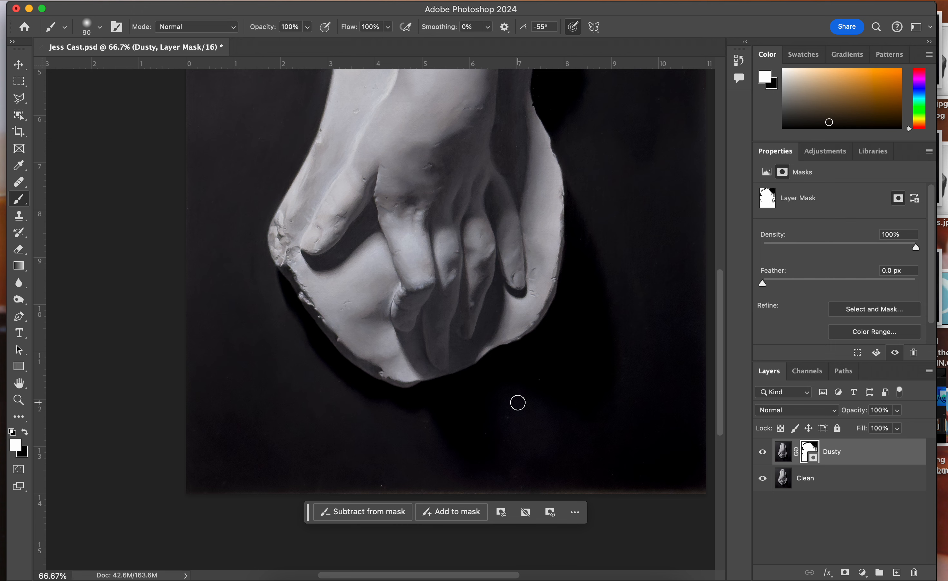
scroll(517, 403, "up", 2)
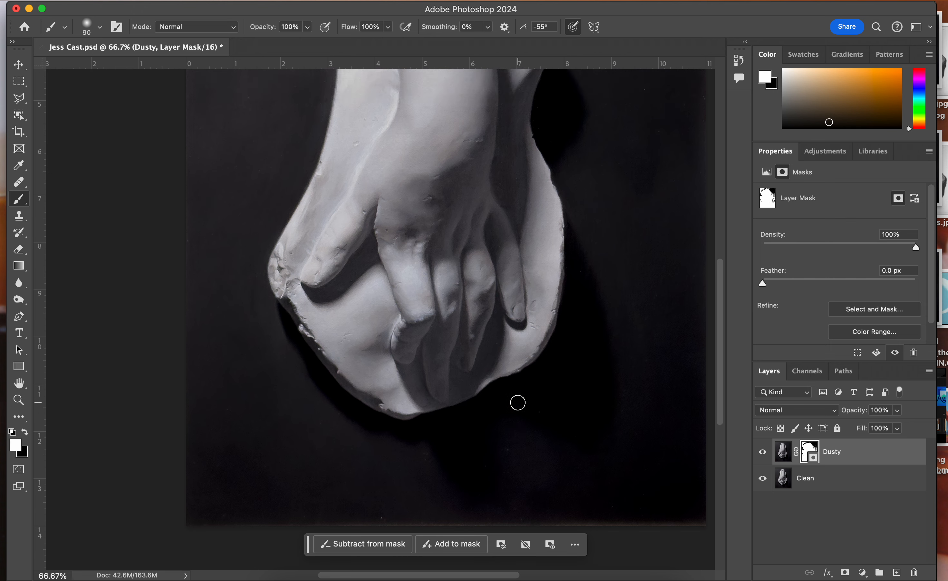
key("super+s")
scroll(430, 321, "right", 3)
scroll(430, 322, "up", 1)
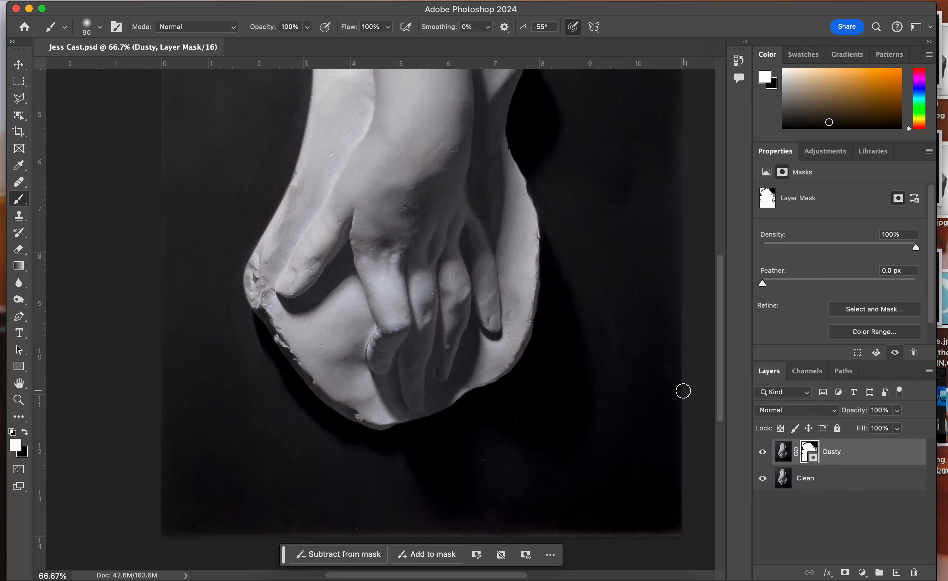
scroll(536, 307, "up", 5)
scroll(536, 307, "up", 3)
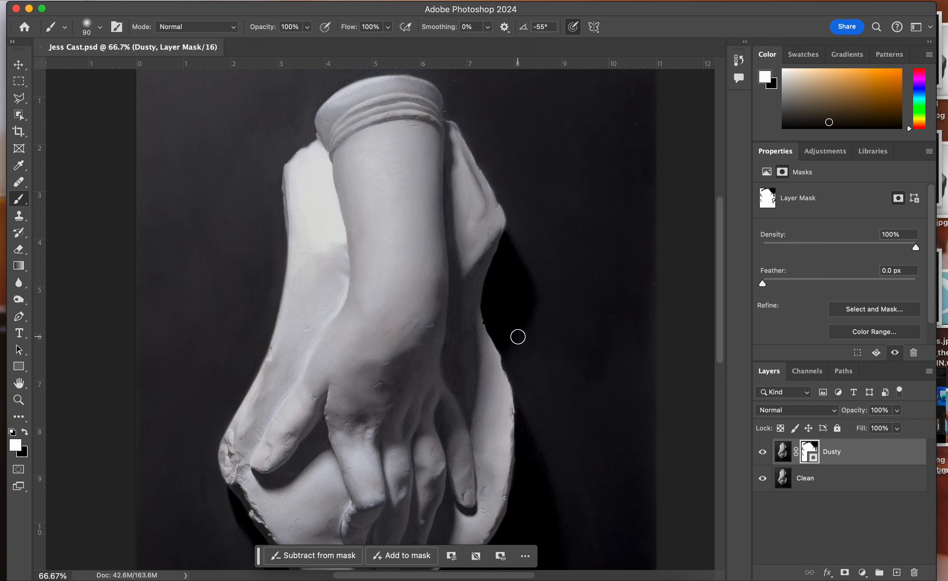
key("super+minus")
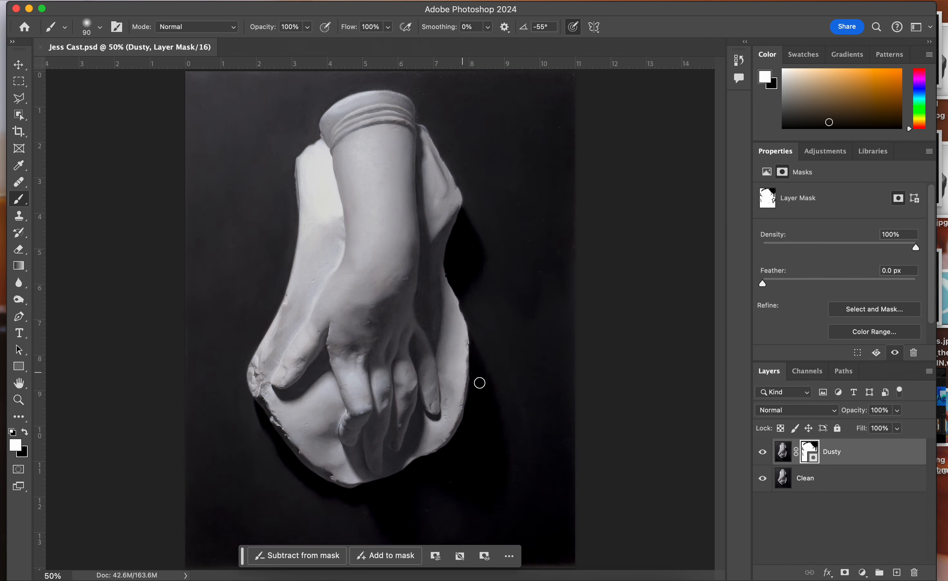
key("super+minus")
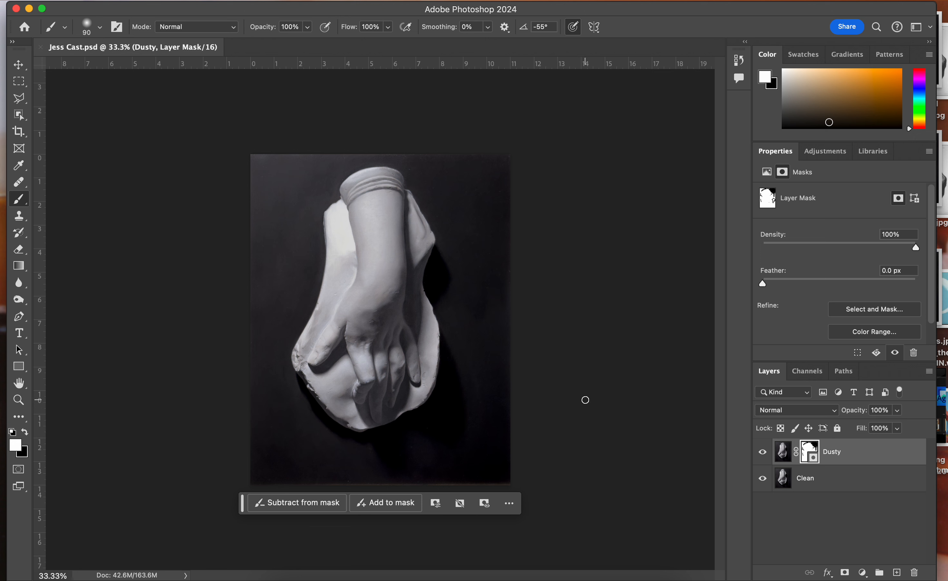